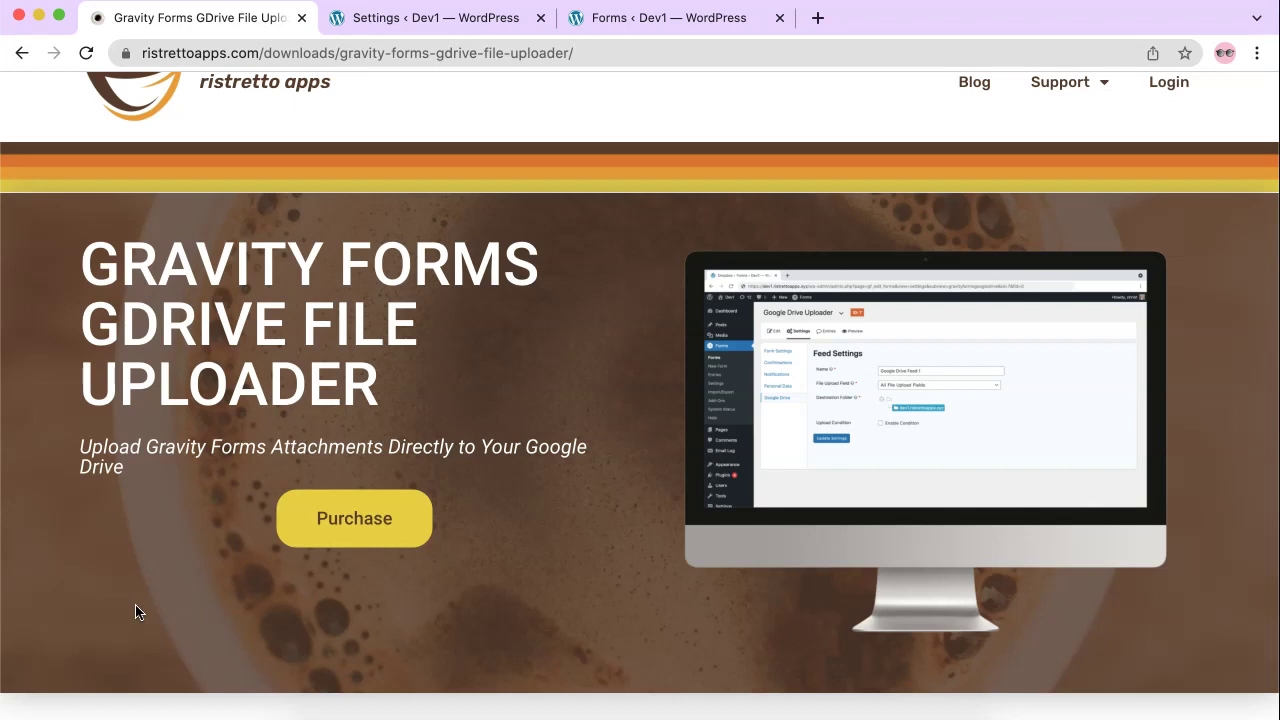
Step: Scroll the GDrive File Uploader product page down to its Seamless Integration feature description
scroll(138, 612, down, 8)
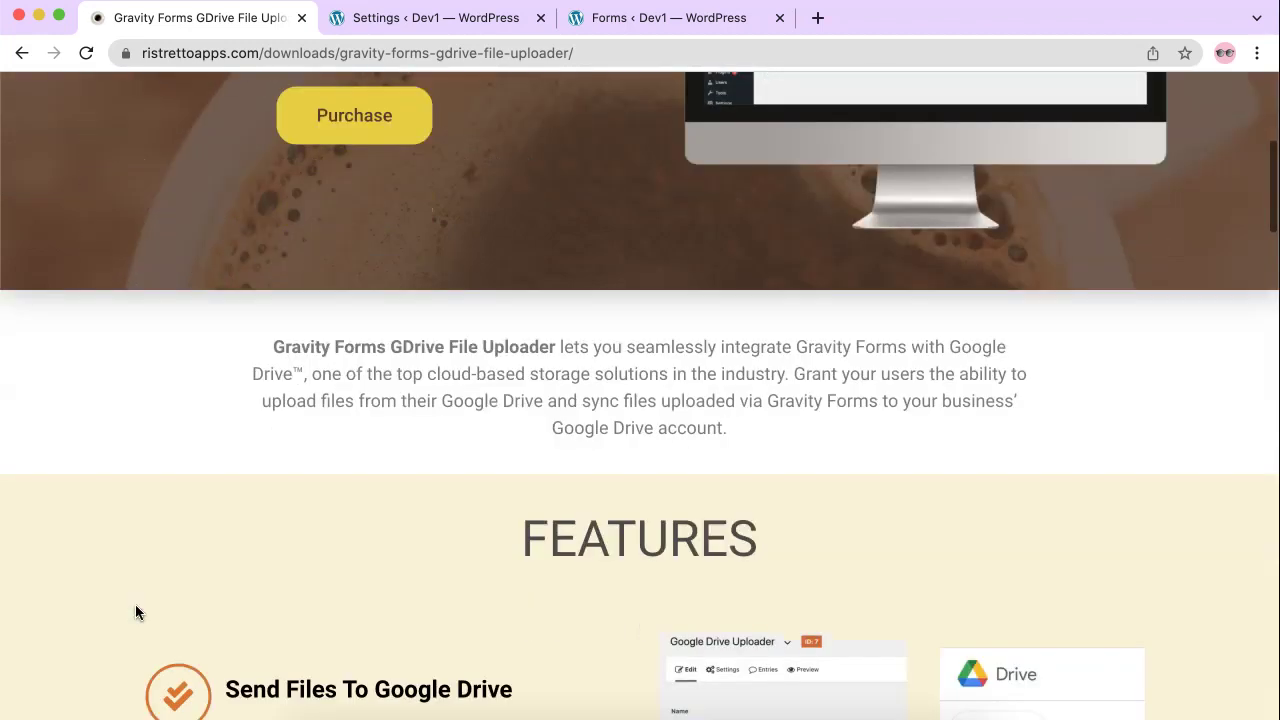
scroll(138, 612, down, 9)
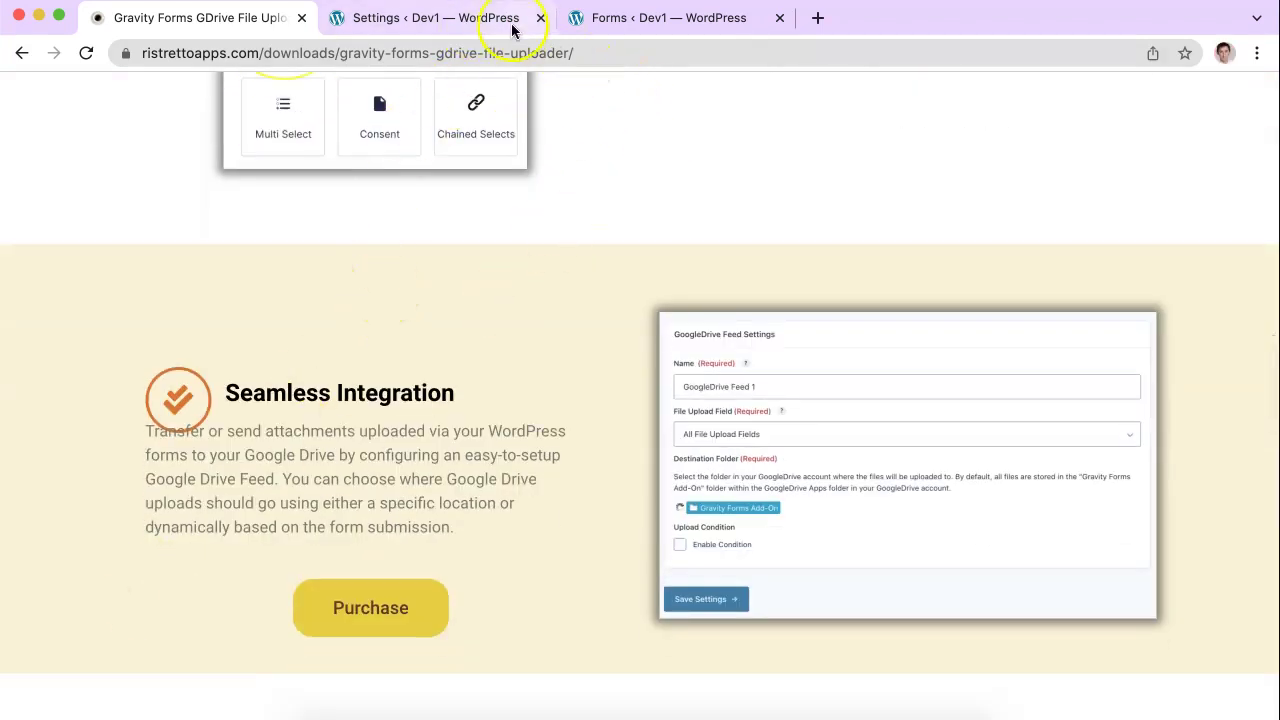
Step: Go to Gravity Forms settings and open the Google Drive add-on page showing the active license
click(508, 22)
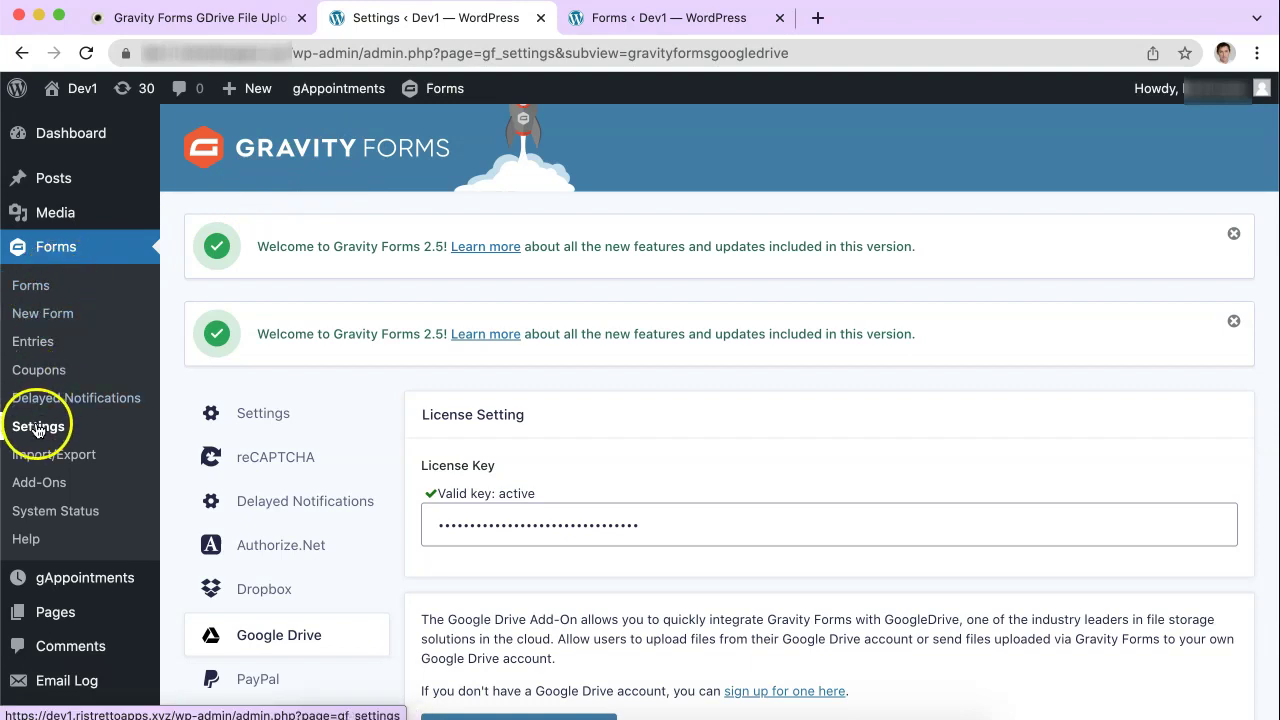
scroll(312, 457, down, 1)
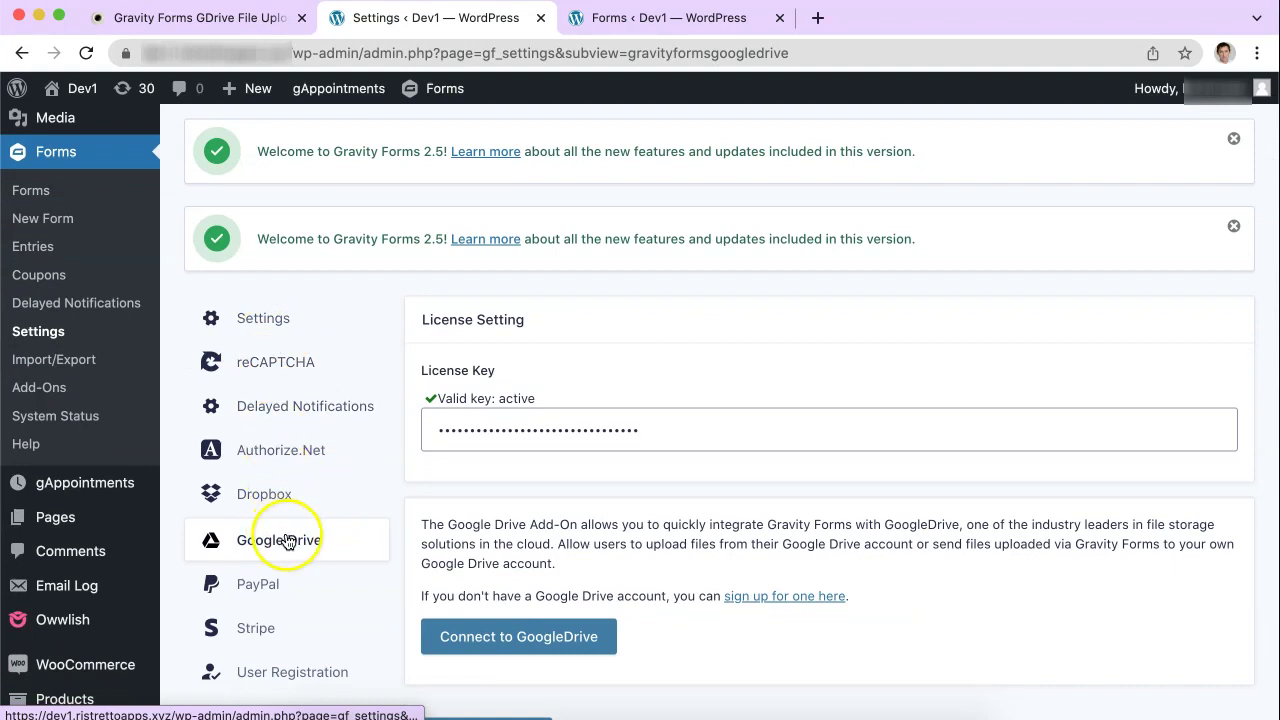
click(335, 541)
scroll(702, 516, down, 1)
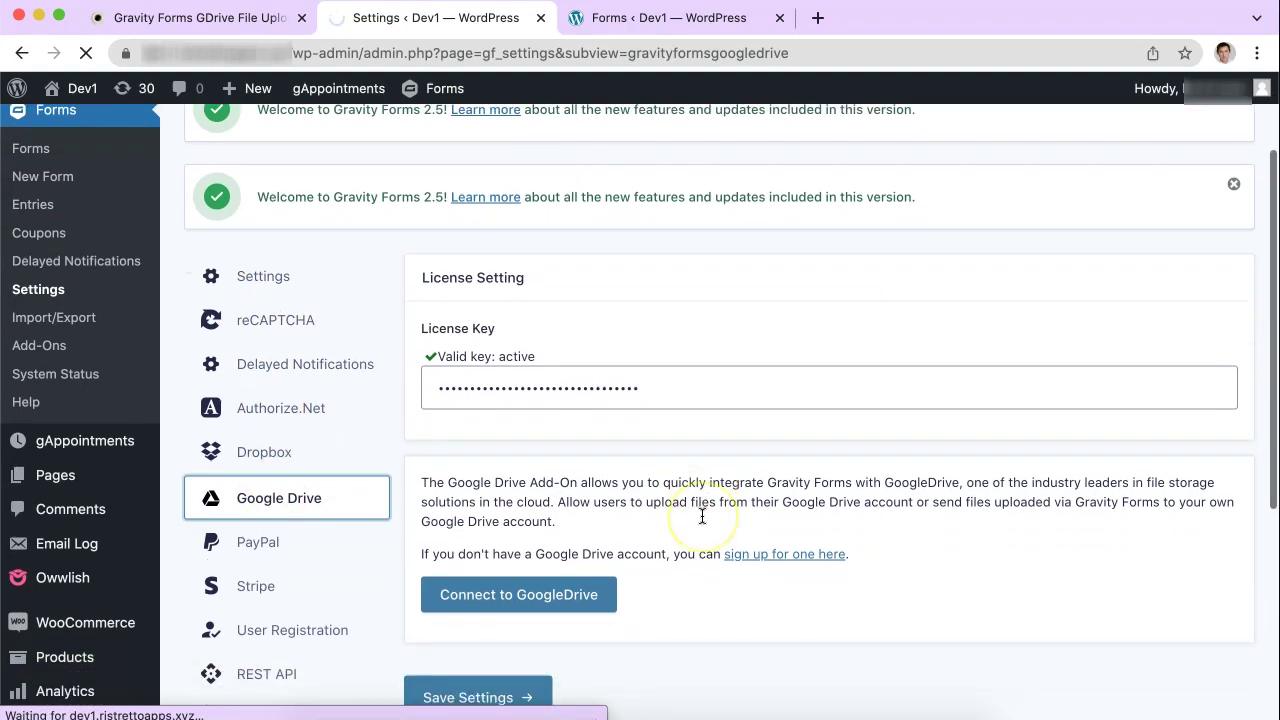
scroll(654, 490, down, 2)
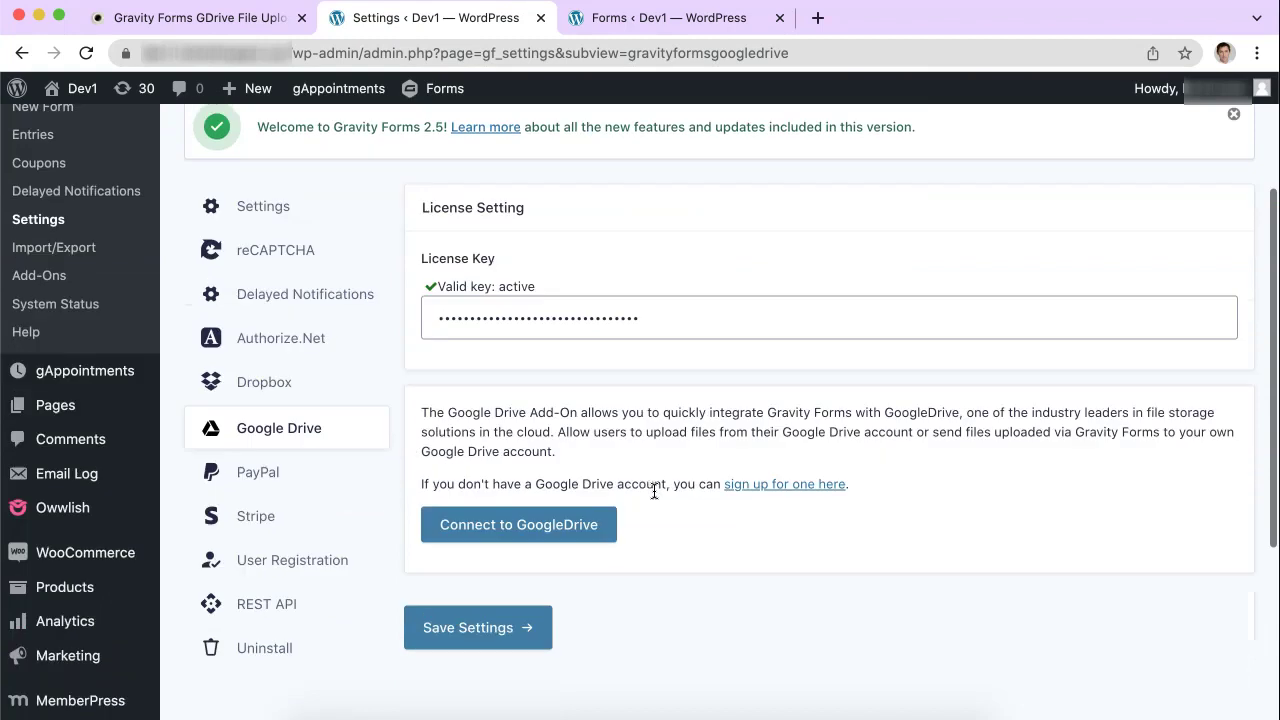
Step: Start the Connect to GoogleDrive sign-in and submit the Google account's e-mail address
click(522, 526)
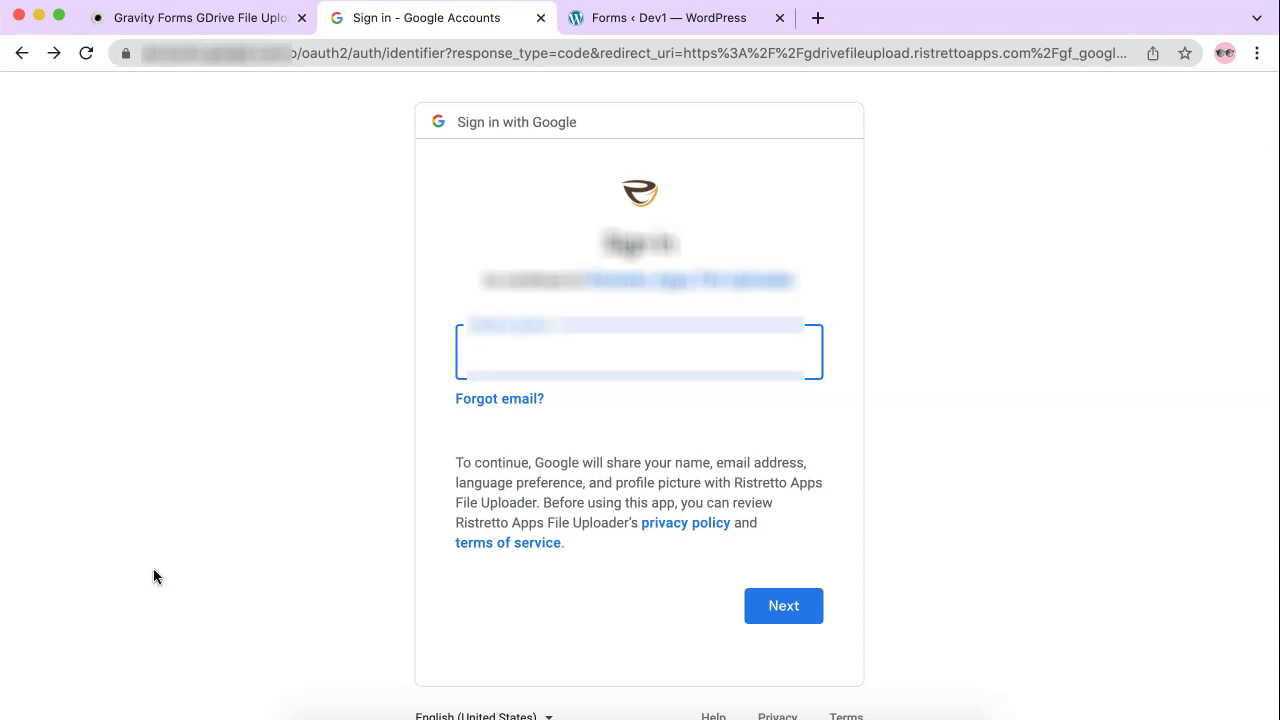
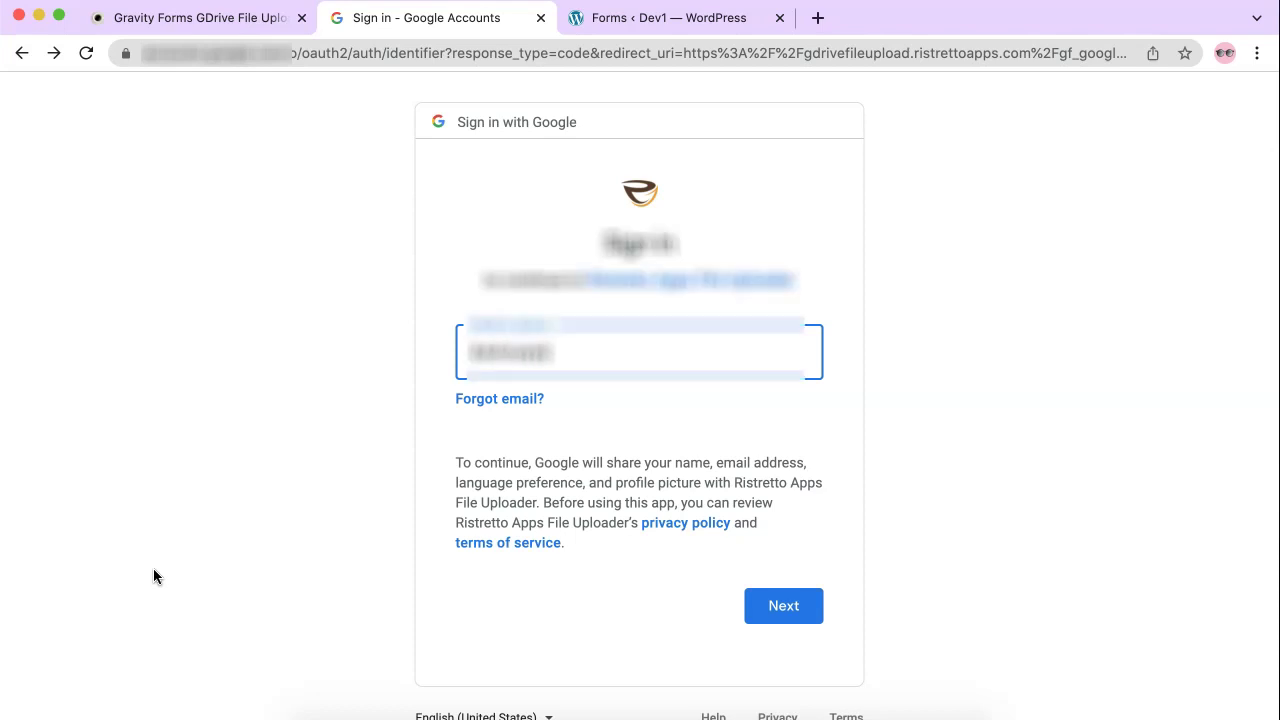
key(Return)
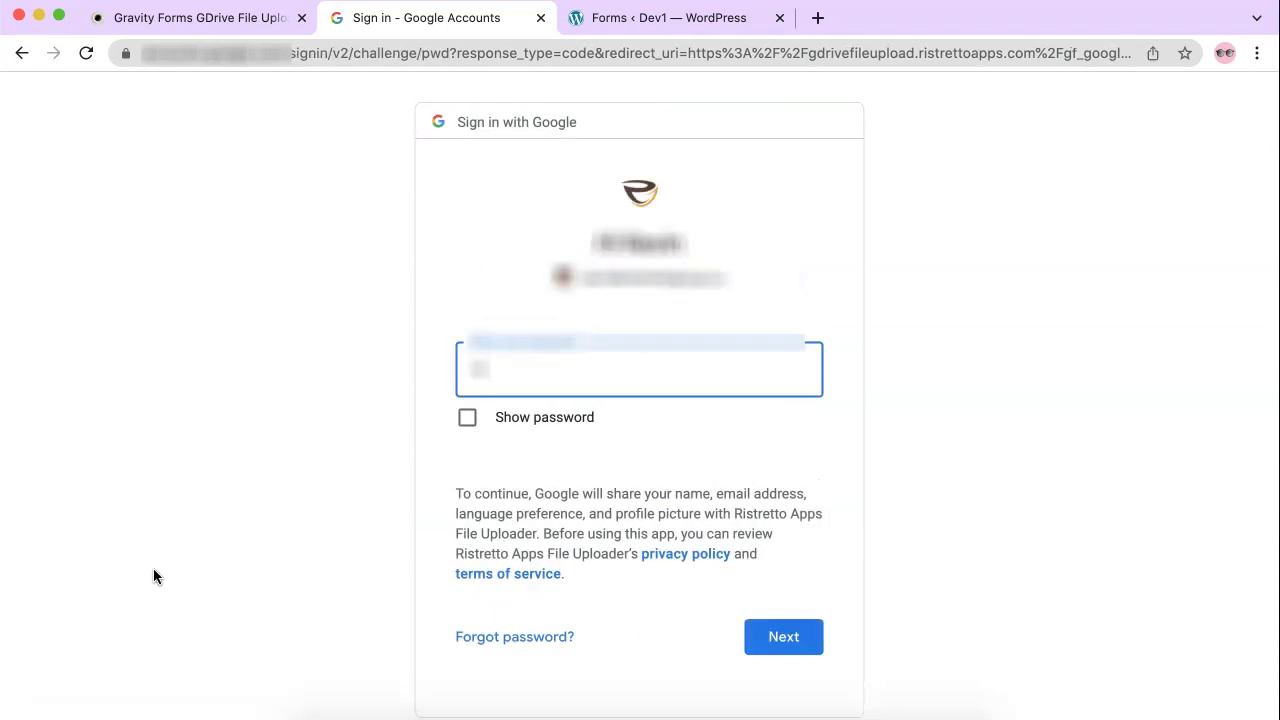
Step: Enter the Google account password, correcting a typo, and submit it to complete sign-in
text(•••••)
key(super+a)
text(•)
key(BackSpace)
text(••••••••)
click(800, 630)
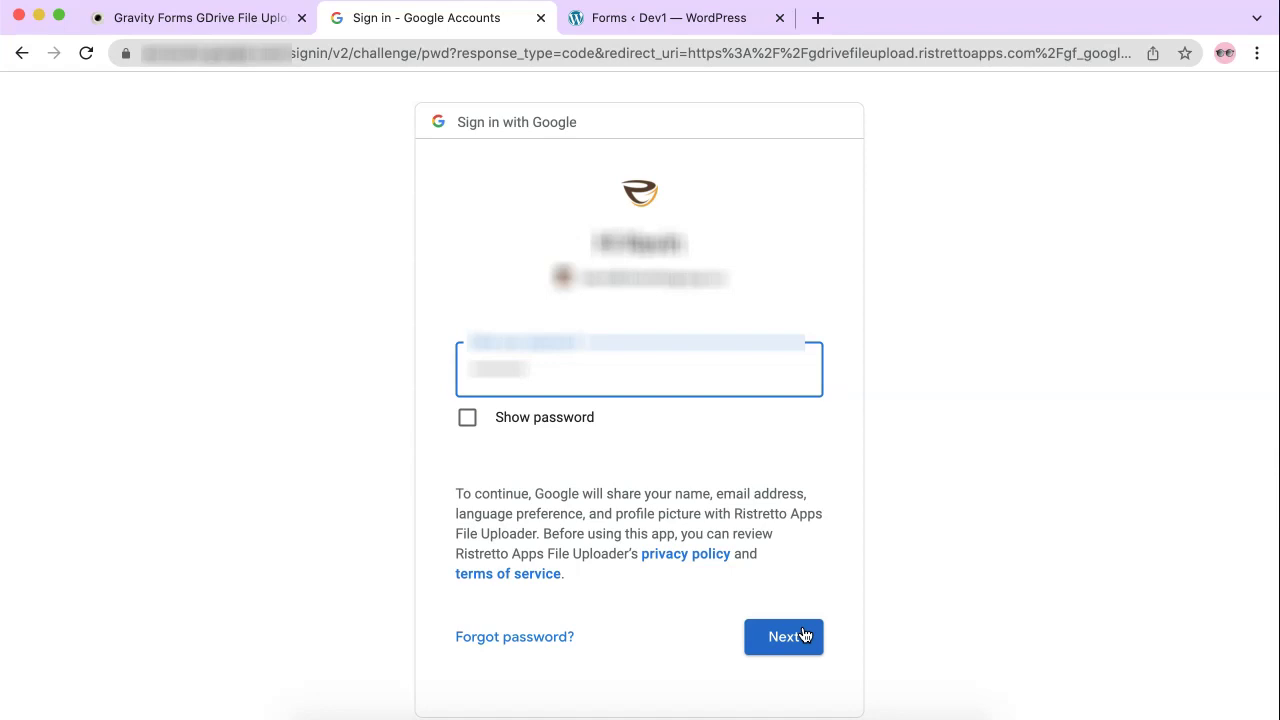
click(803, 635)
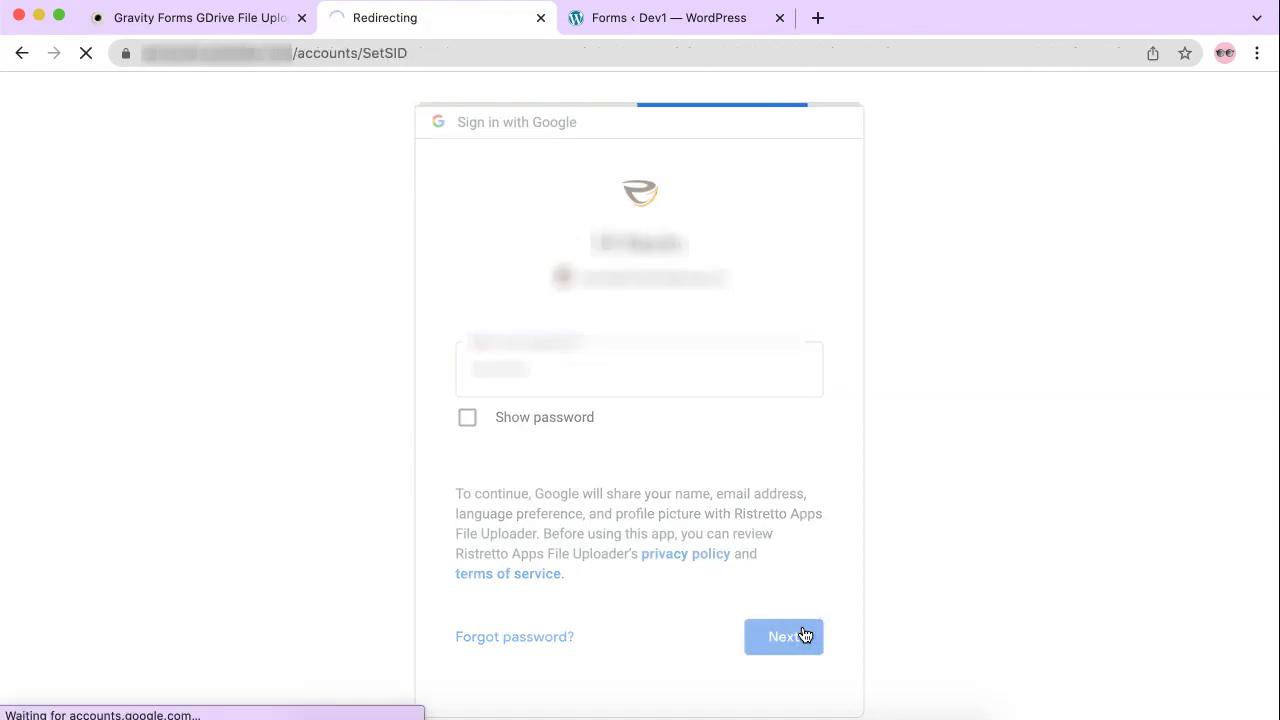
Step: Dismiss the browser popup and allow Ristretto Apps File Uploader access to Google Drive files
click(1120, 362)
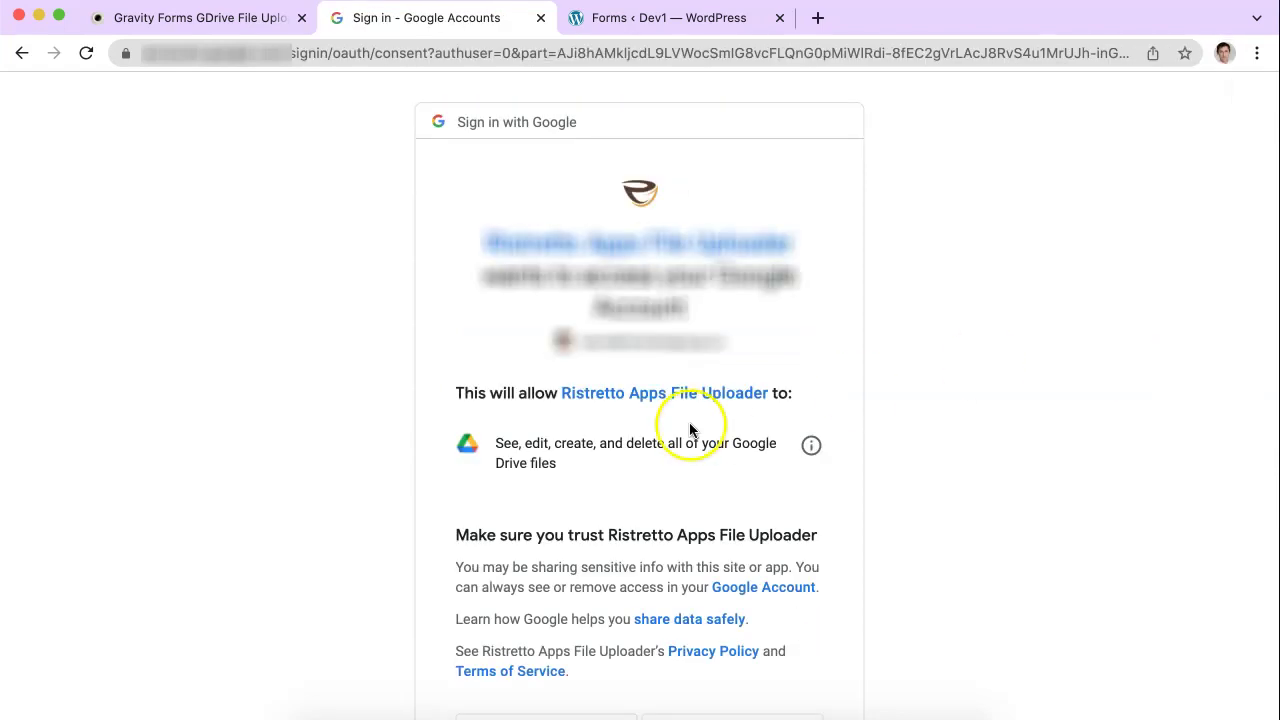
scroll(627, 477, down, 2)
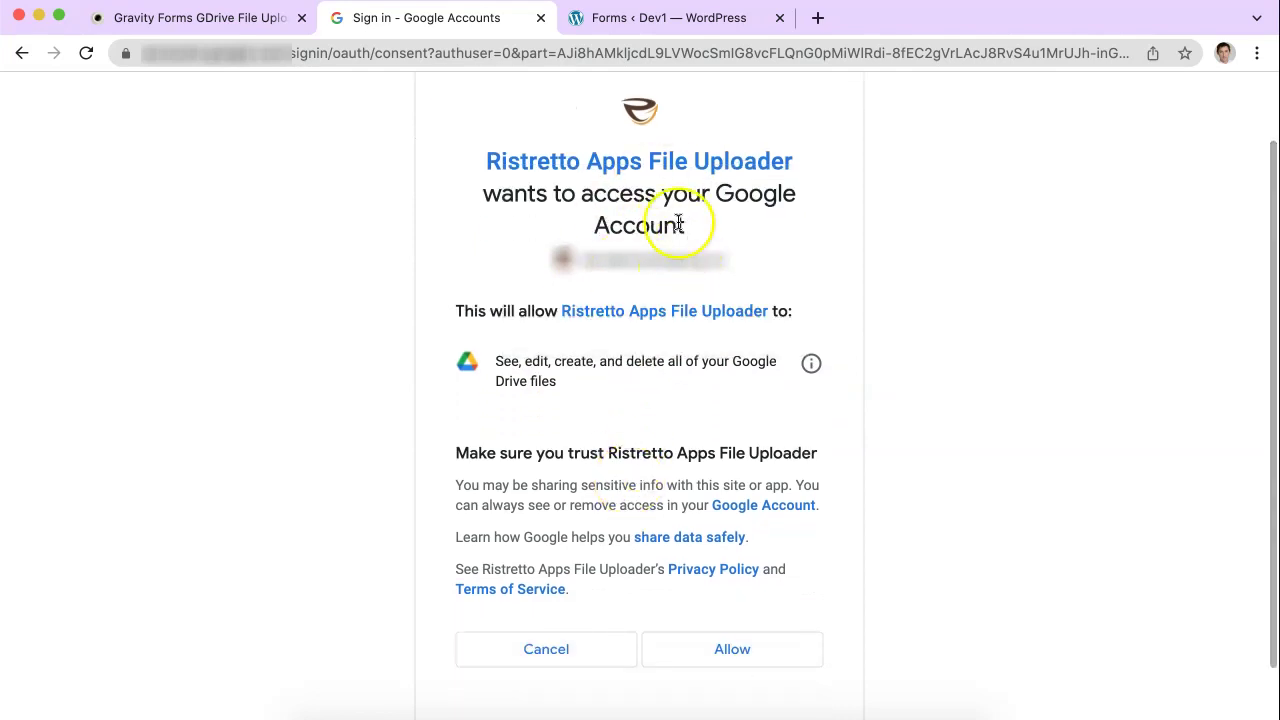
click(740, 650)
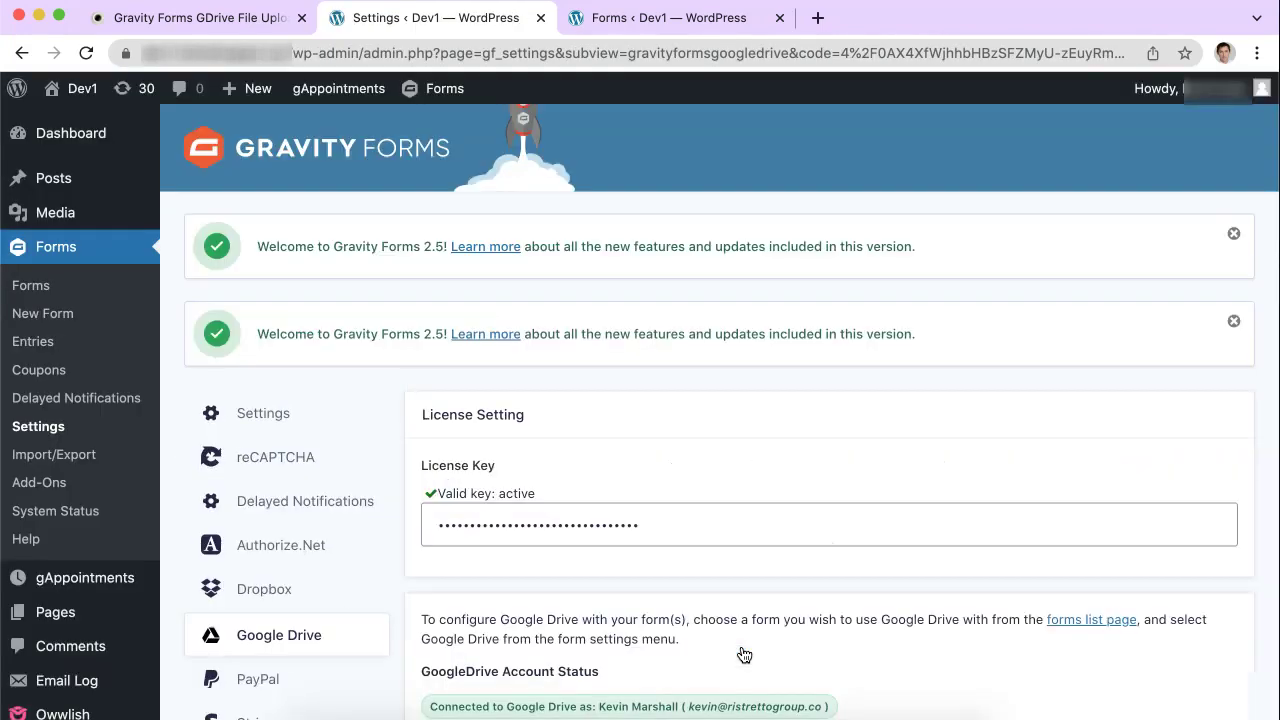
Step: Confirm the GoogleDrive Account Status reads connected, then go to the Google Drive Uploader form editor
scroll(744, 655, down, 3)
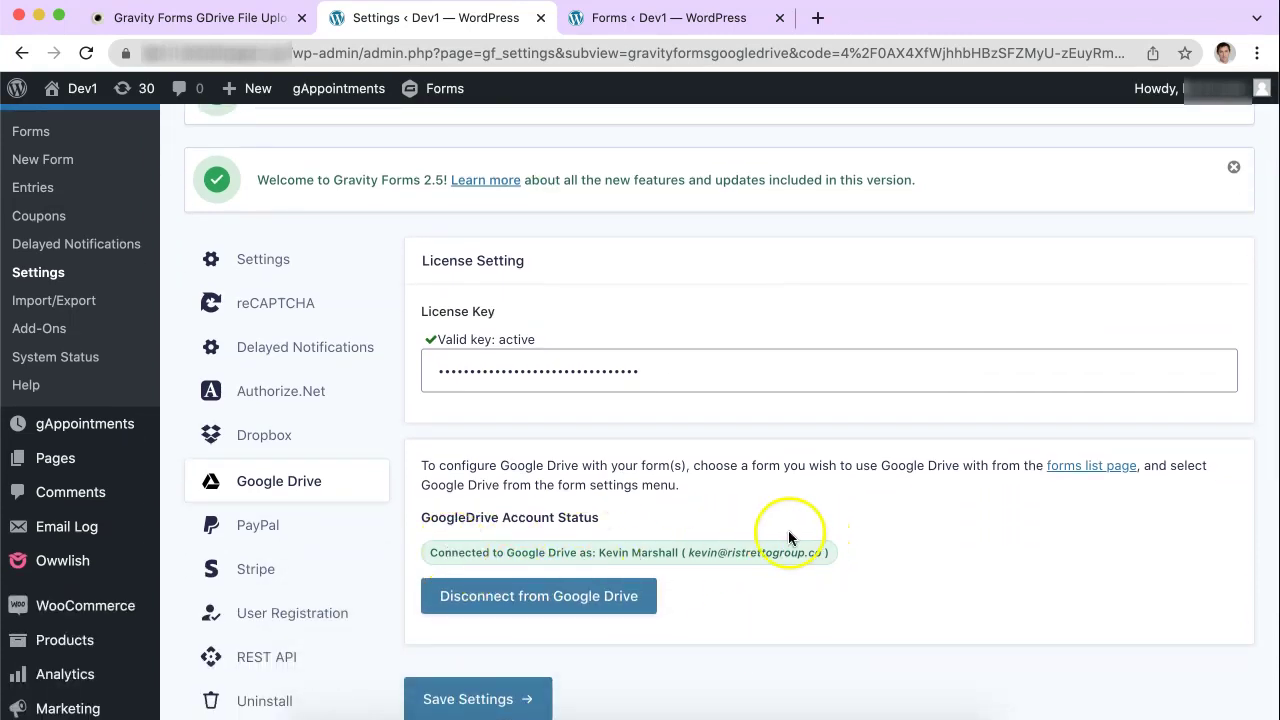
click(641, 18)
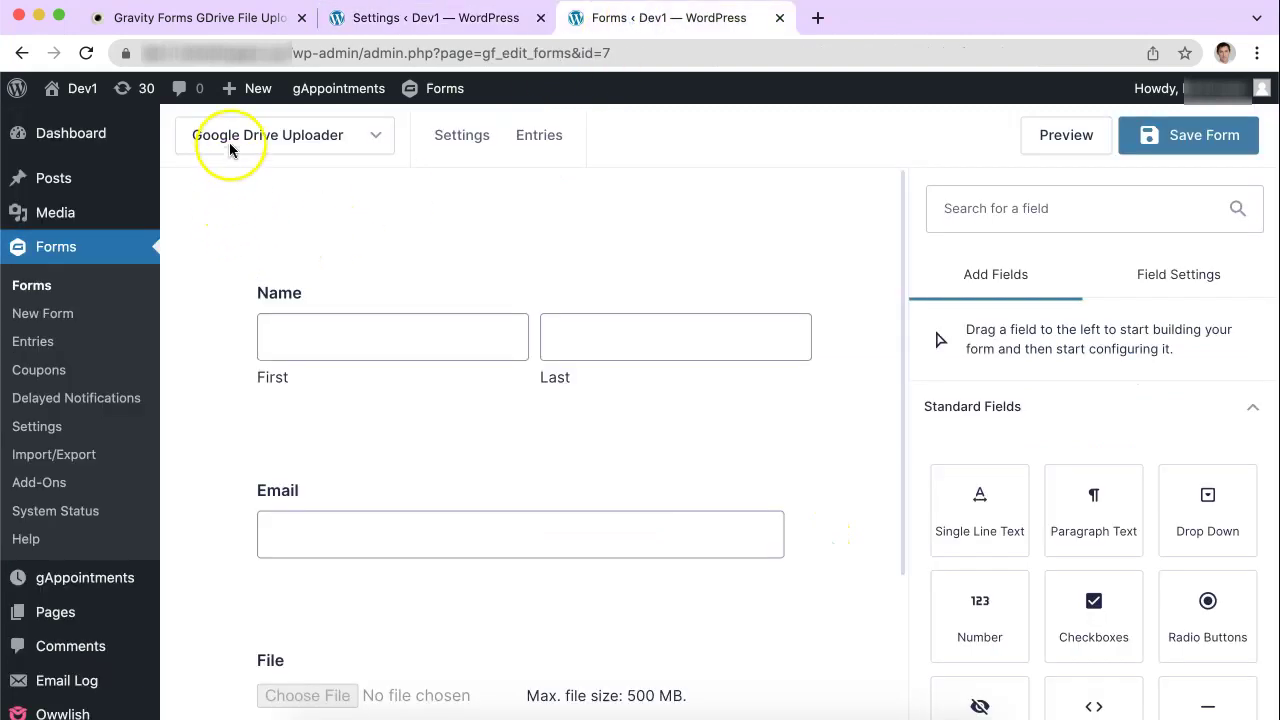
Step: Check the list of other forms and scroll through the Google Drive Uploader form editor
click(258, 138)
mouse_move(514, 140)
click(671, 134)
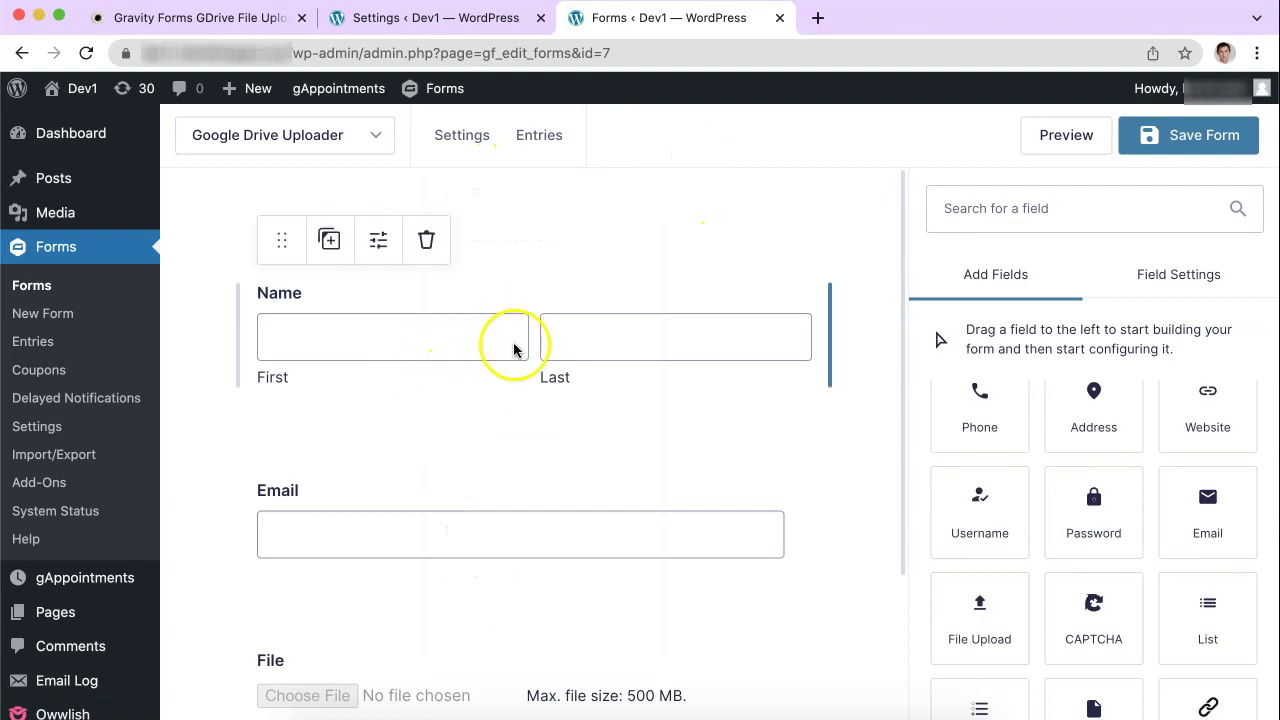
scroll(495, 555, down, 3)
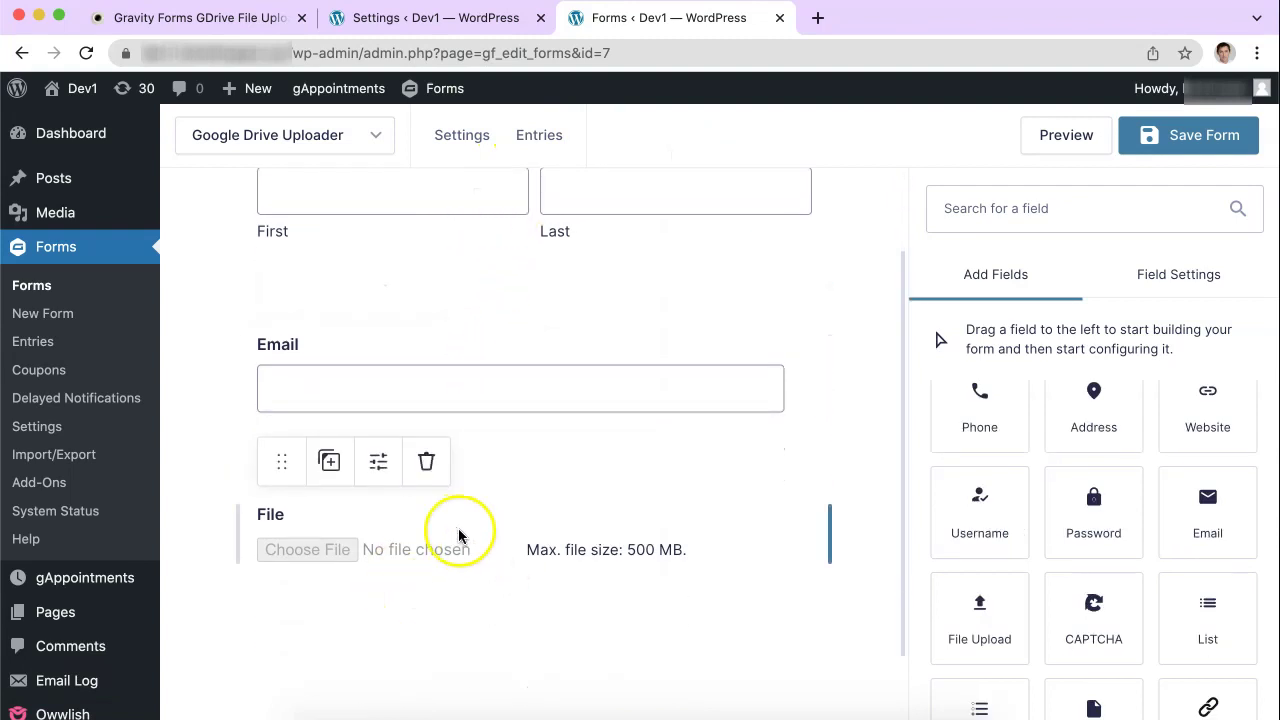
scroll(1003, 531, up, 5)
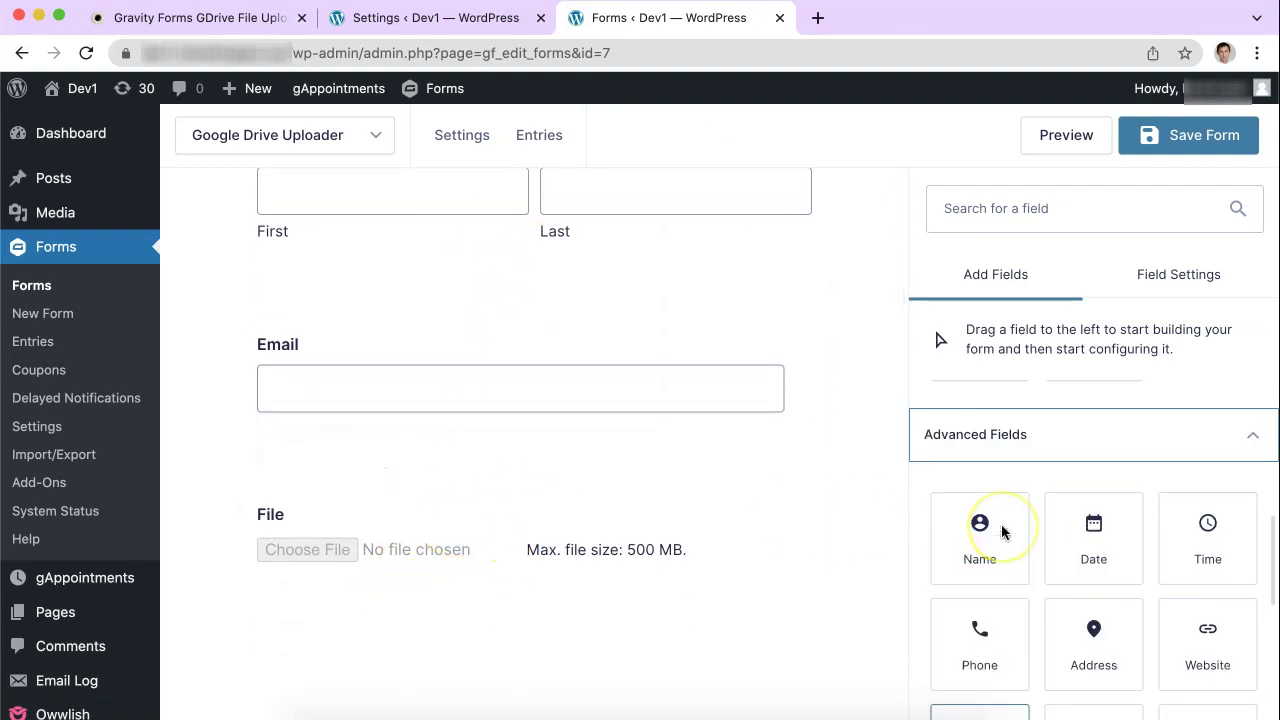
scroll(1003, 531, down, 2)
Step: Drag a trial File Upload field from Advanced Fields onto the form
click(1020, 497)
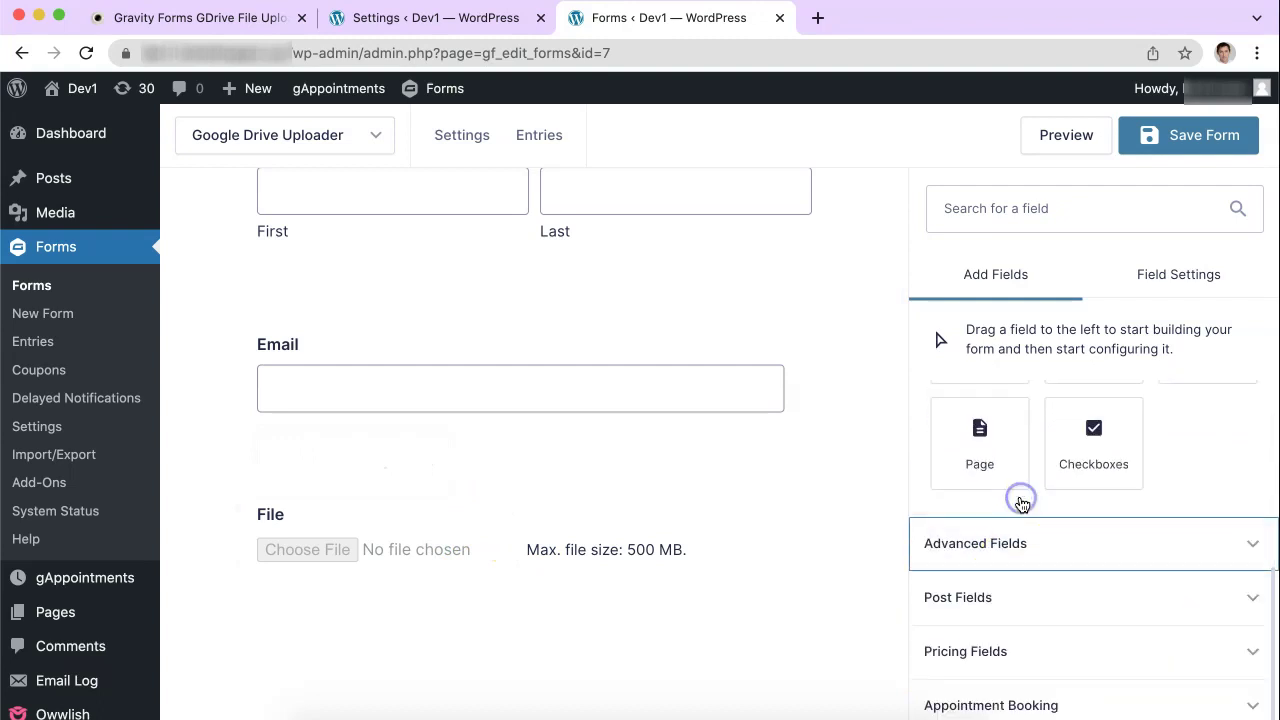
click(1020, 500)
scroll(1022, 552, down, 3)
scroll(1023, 555, up, 1)
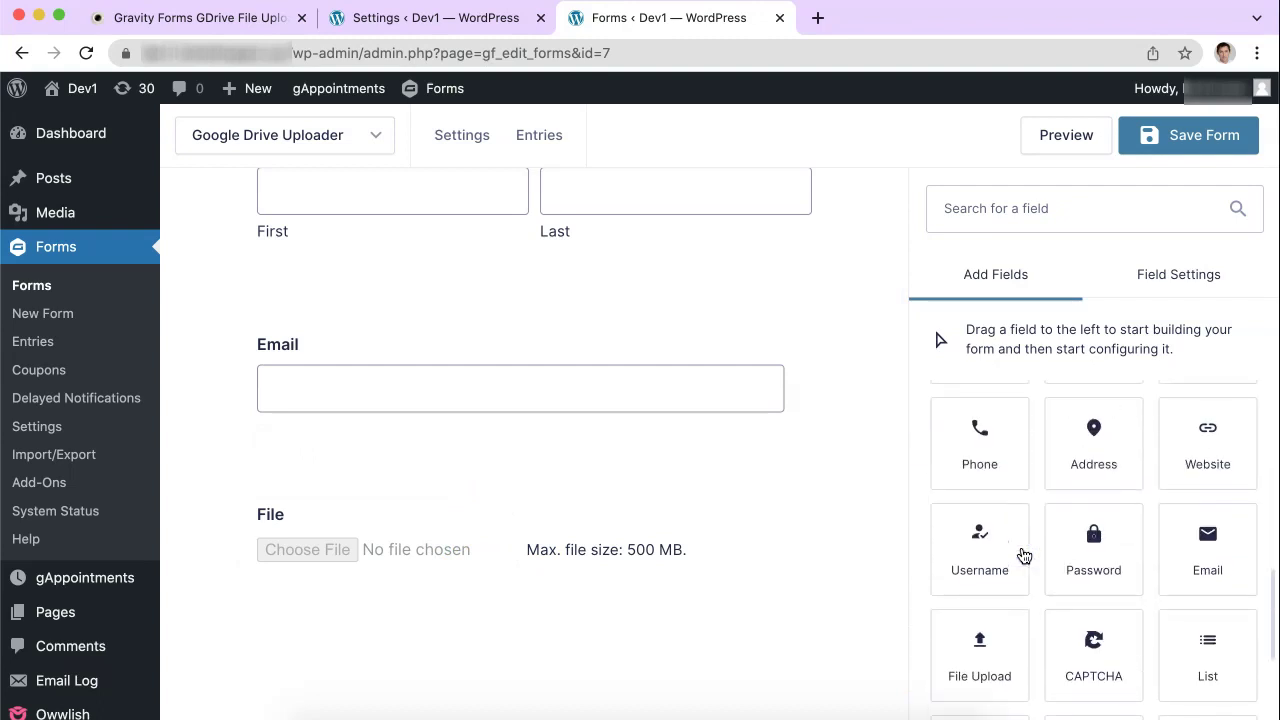
scroll(1023, 555, down, 5)
scroll(1023, 555, up, 2)
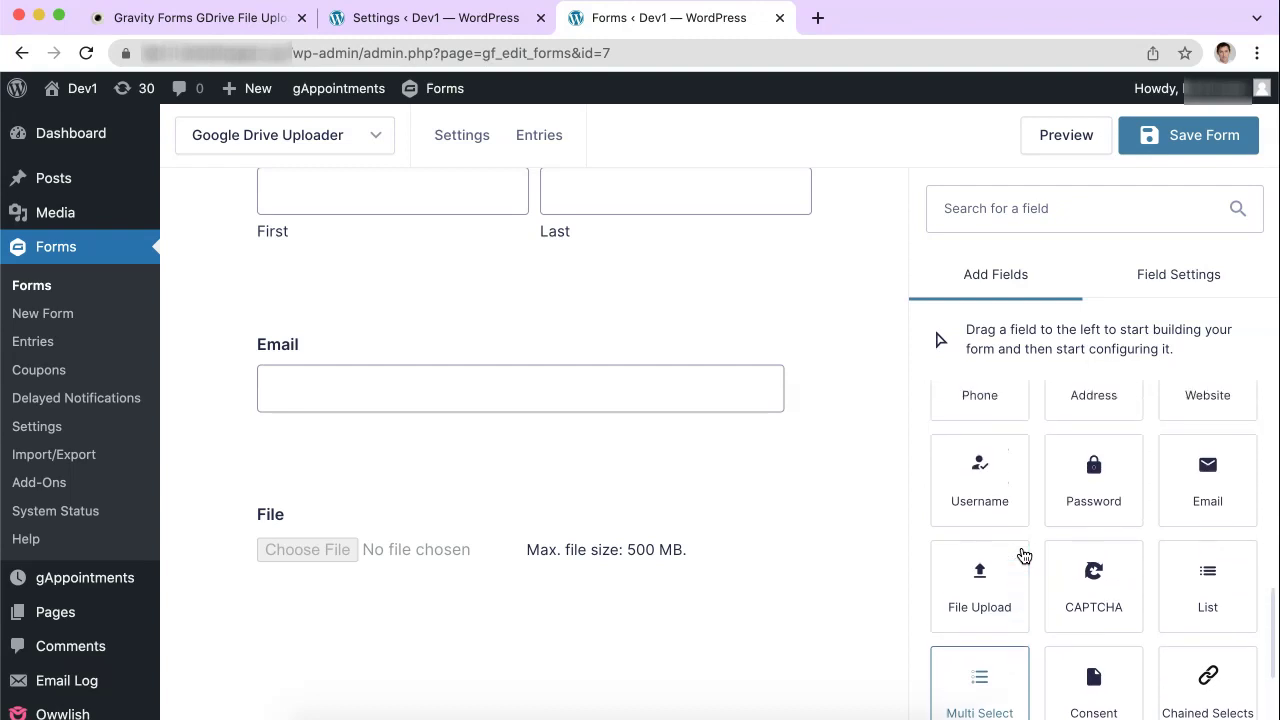
drag(975, 612, 400, 631)
Step: Delete the extra File Upload field and save the Google Drive Uploader form
scroll(424, 647, down, 3)
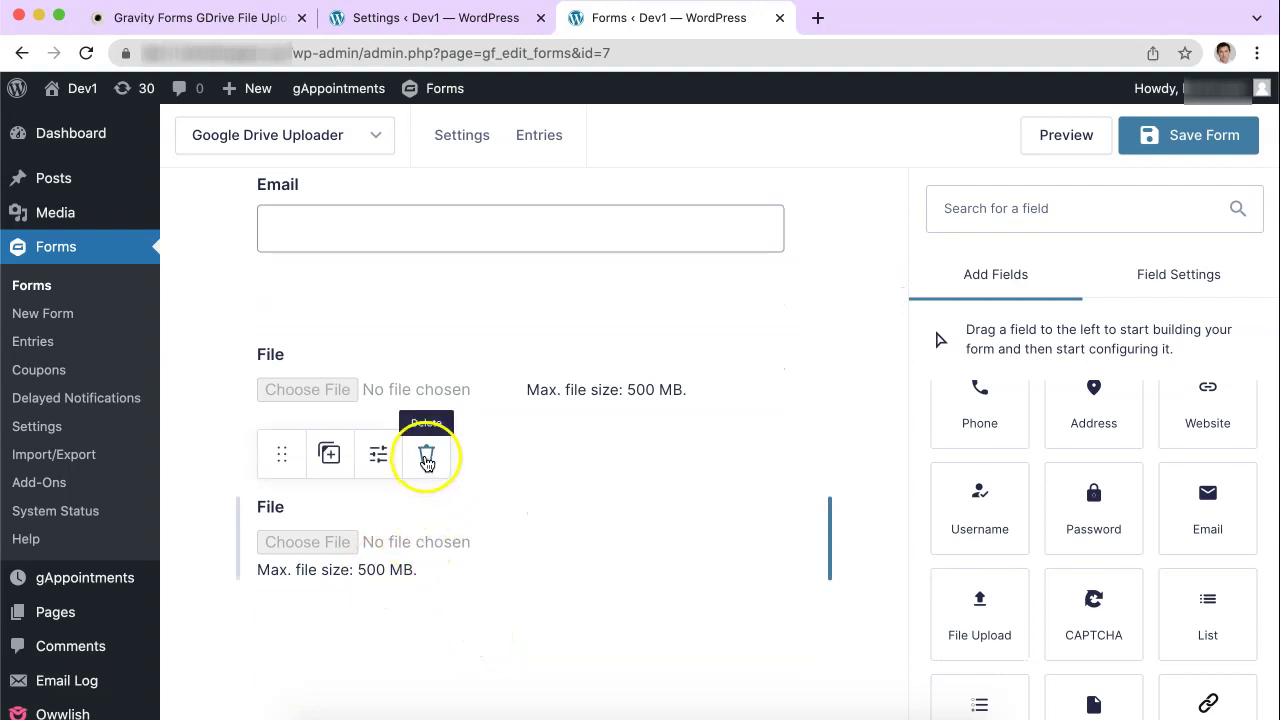
click(424, 462)
click(804, 192)
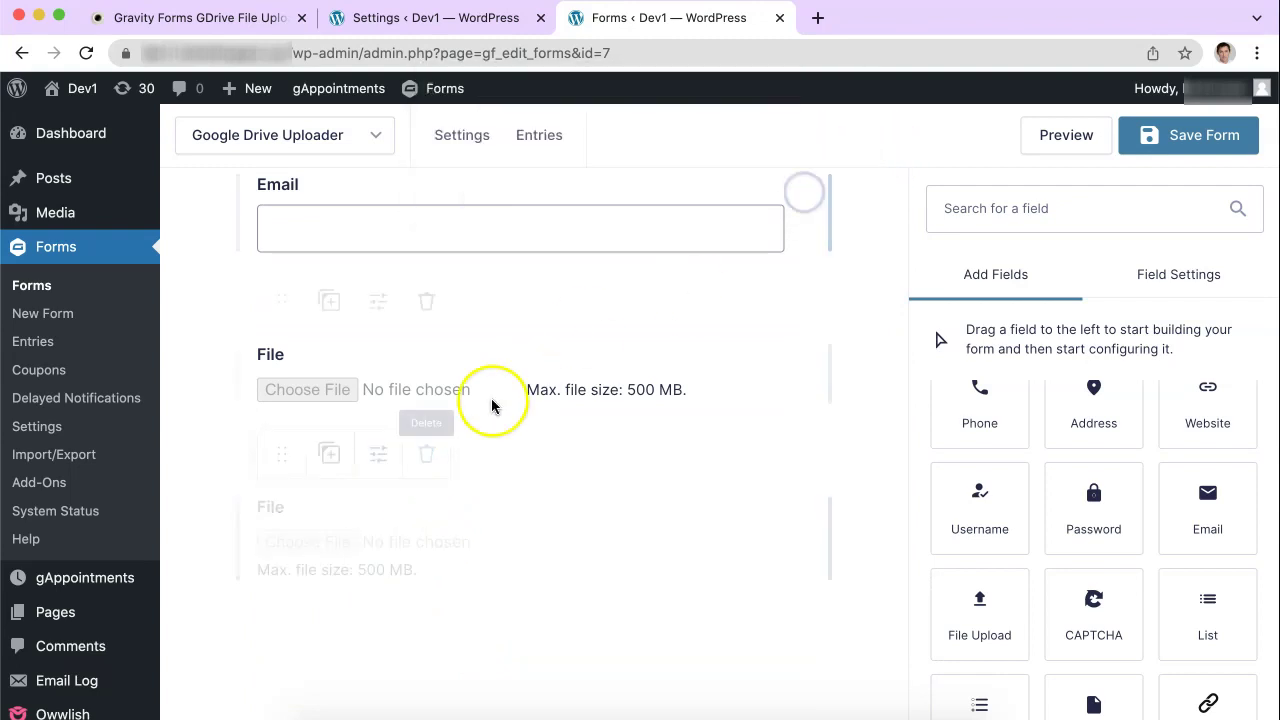
click(1172, 143)
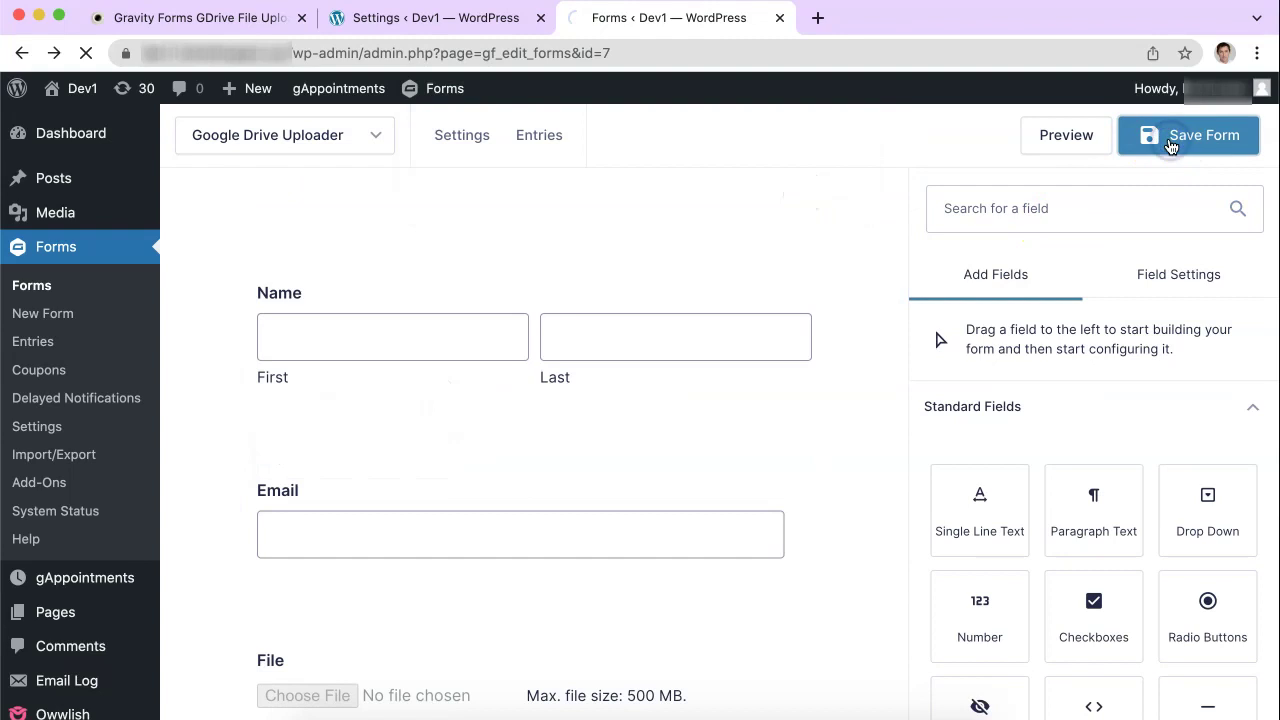
click(645, 520)
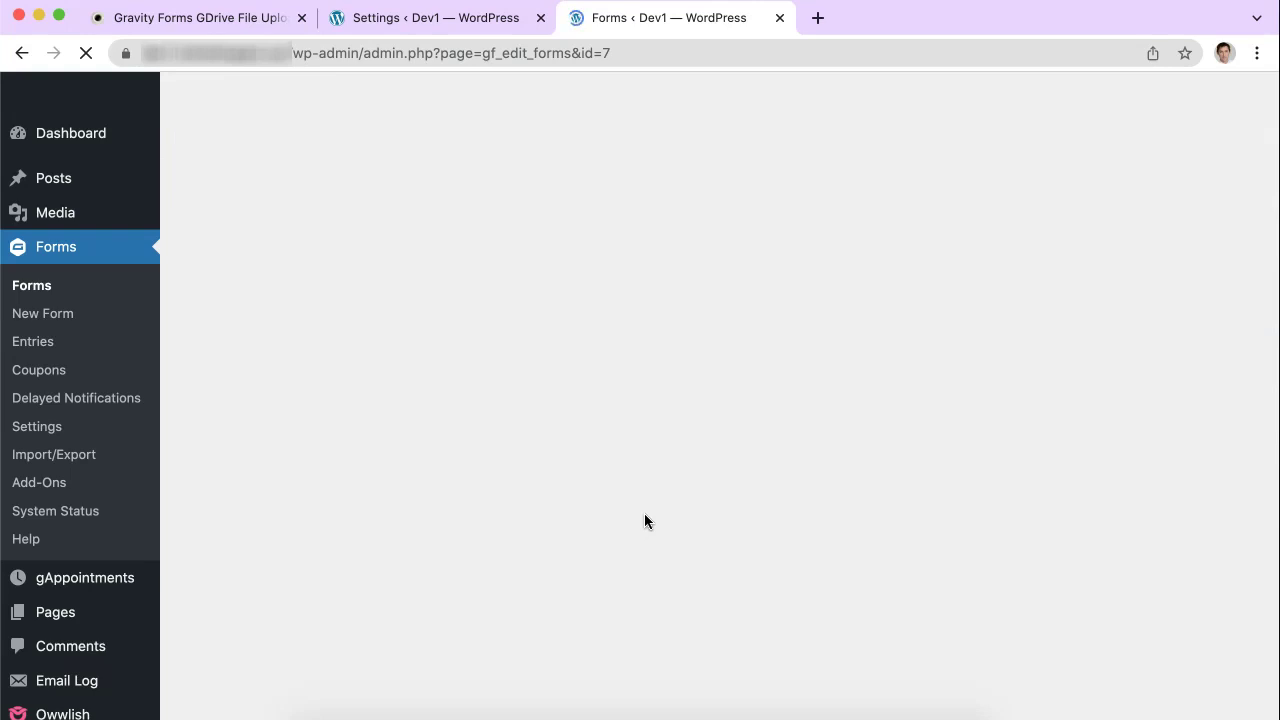
Step: Open the form's Google Drive feed settings and create a new feed
mouse_move(471, 137)
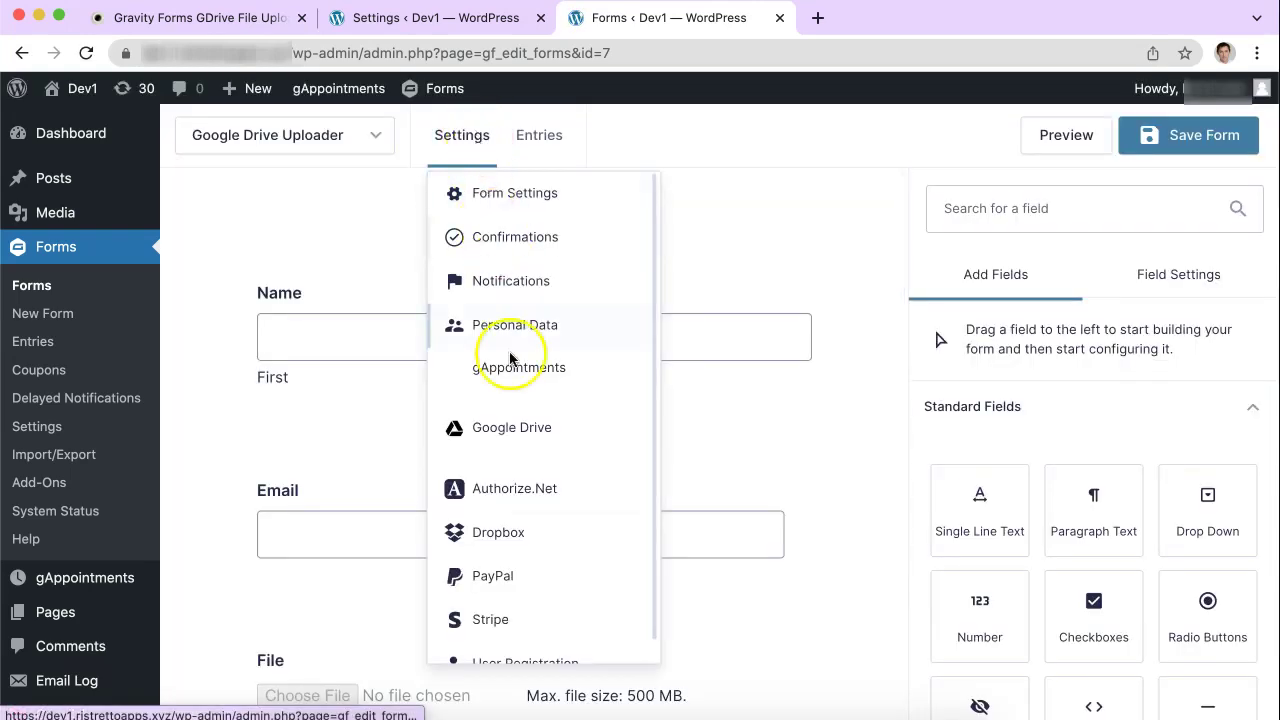
click(513, 435)
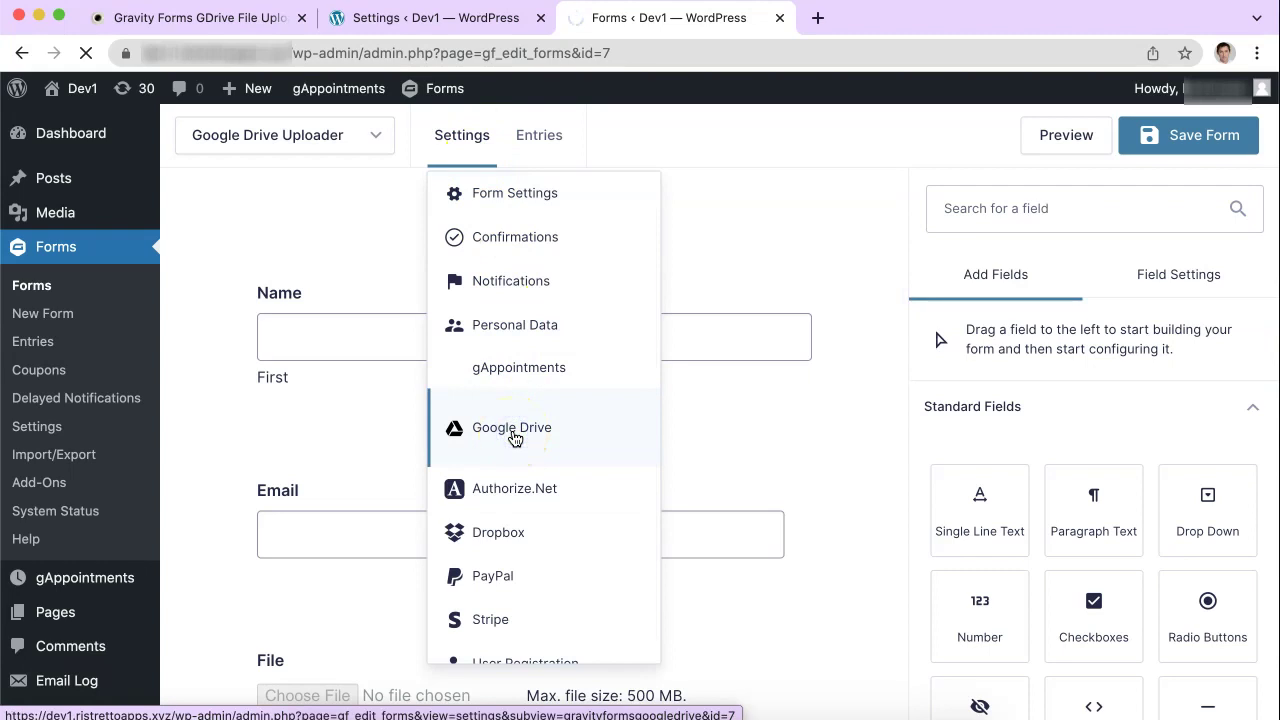
scroll(600, 445, down, 3)
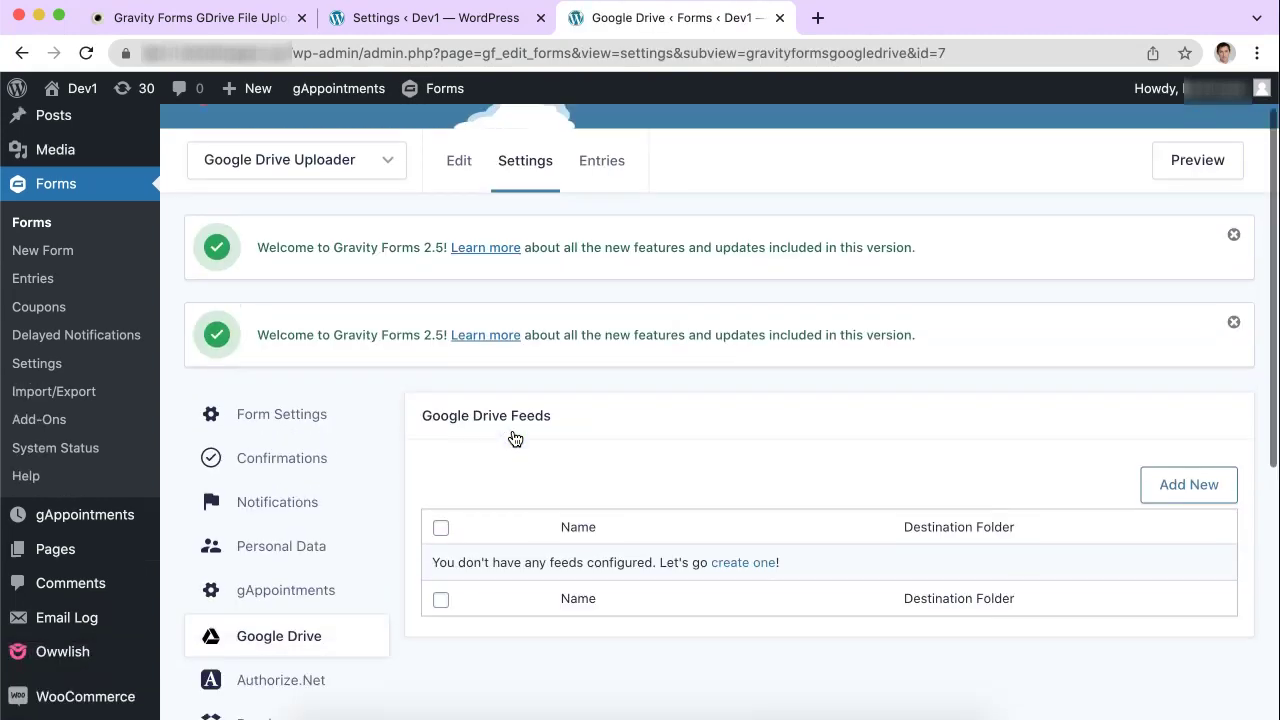
click(741, 511)
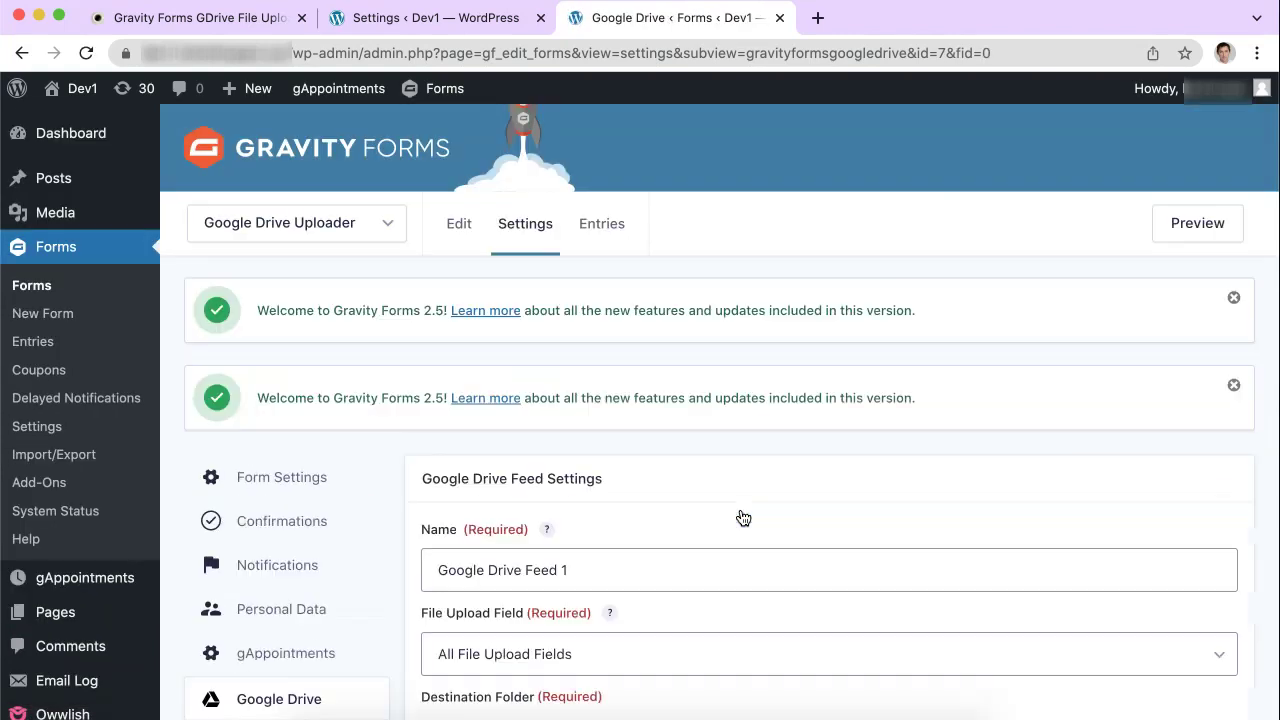
Step: Keep All File Upload Fields as the uploads sent by Google Drive Feed 1
scroll(743, 517, down, 3)
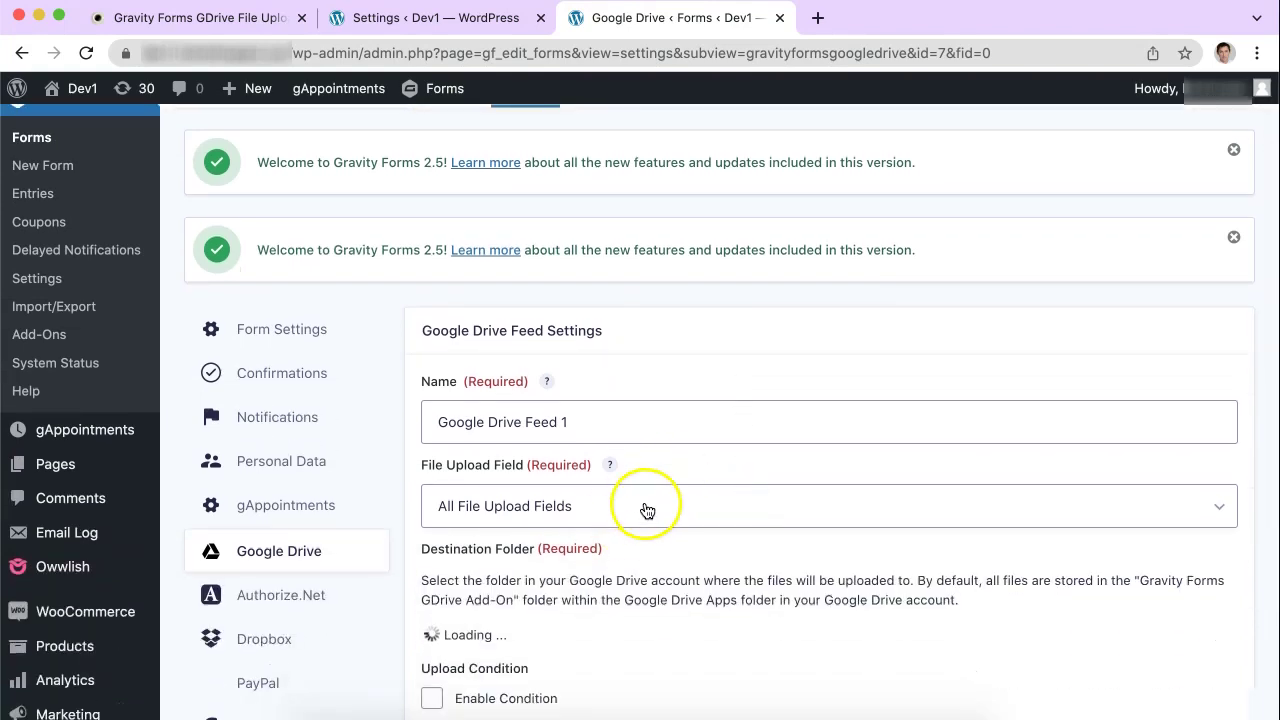
click(645, 508)
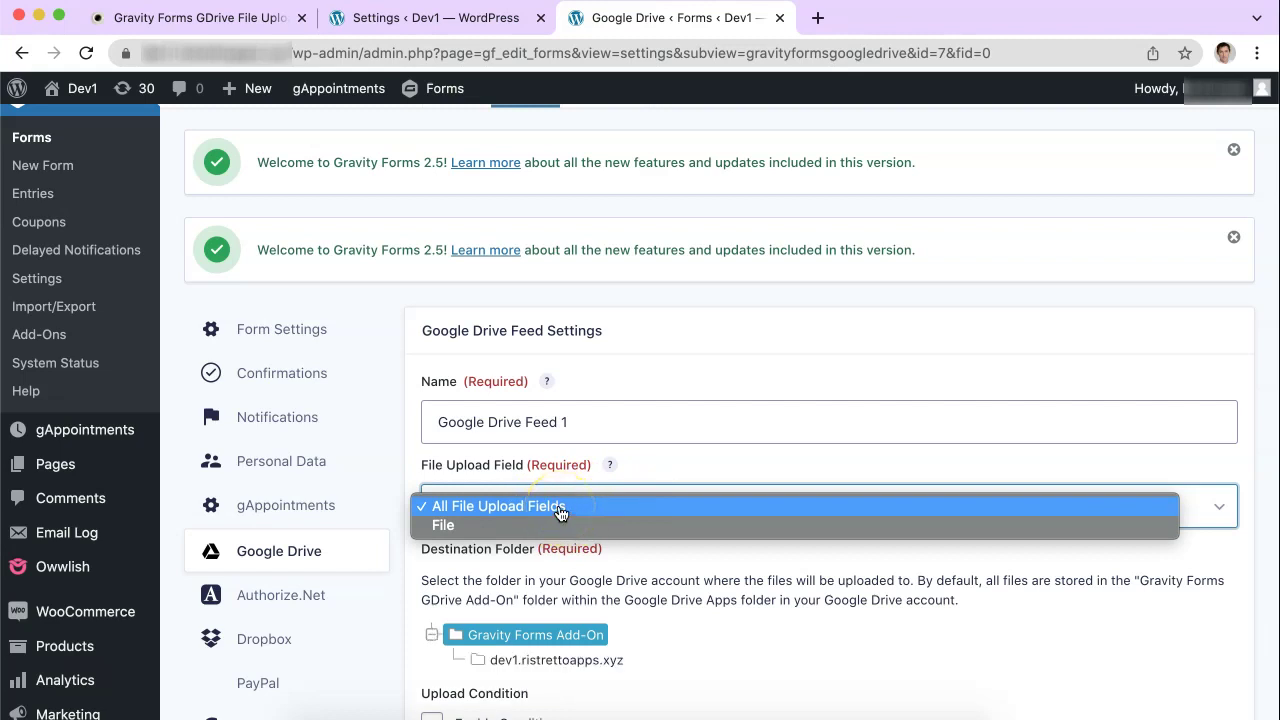
click(543, 527)
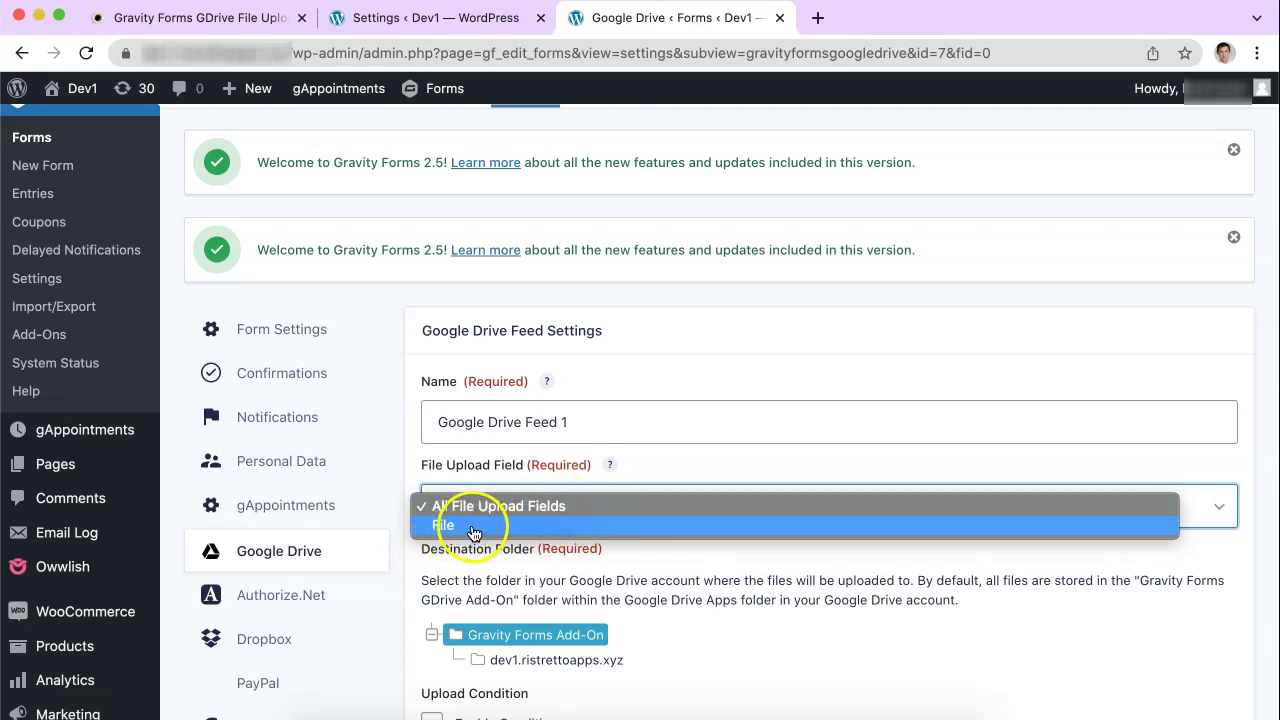
click(705, 463)
scroll(703, 458, down, 3)
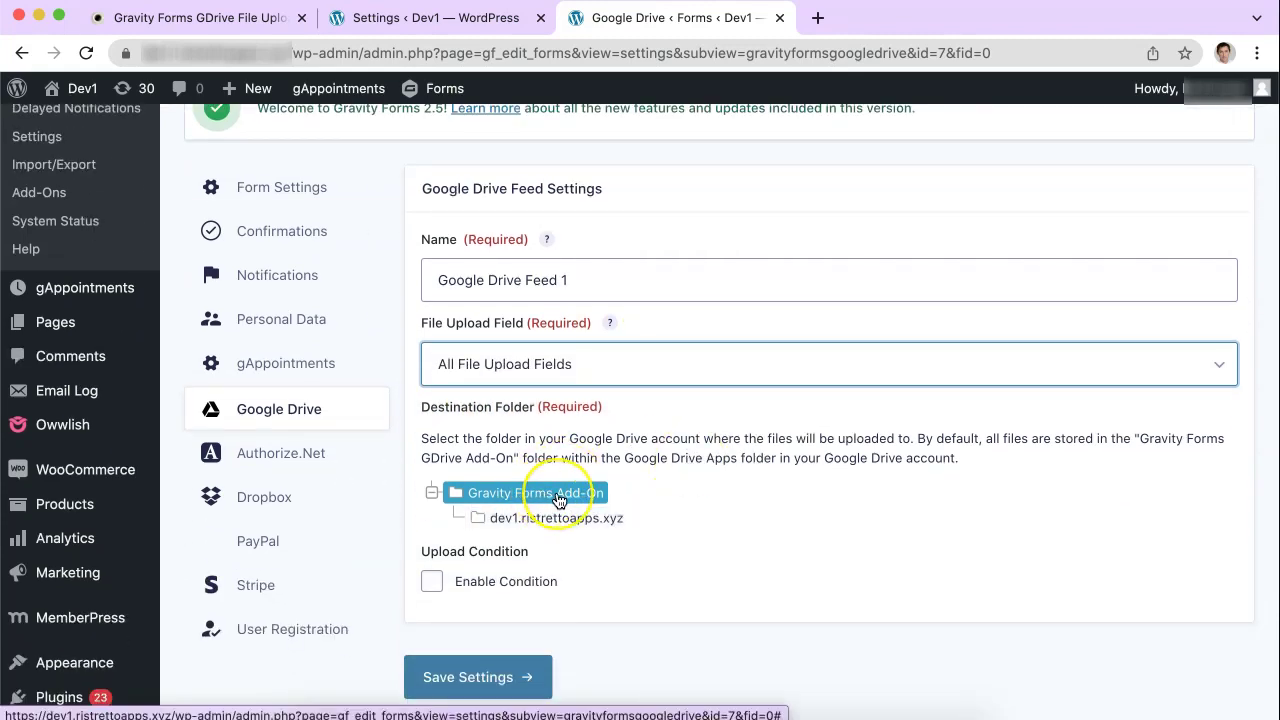
Step: Save Google Drive Feed 1, then change its destination folder to dev1.ristrettoapps.xyz and save again
click(560, 497)
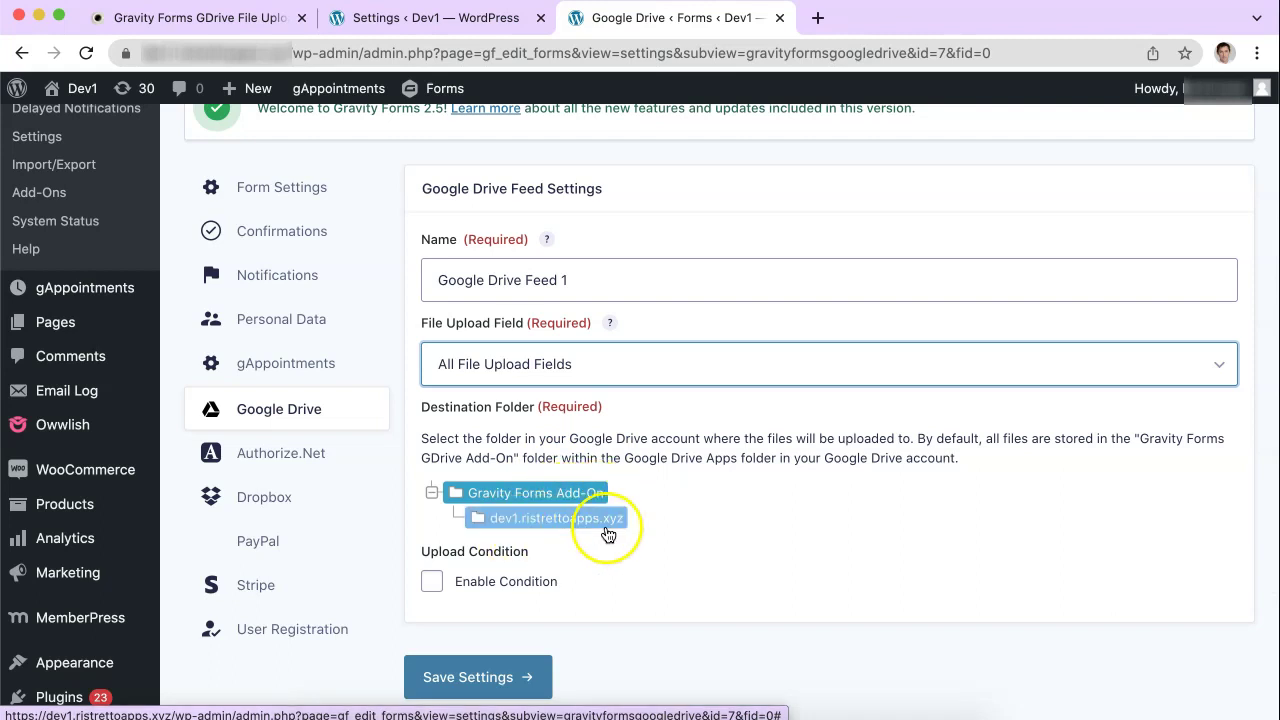
scroll(606, 532, down, 3)
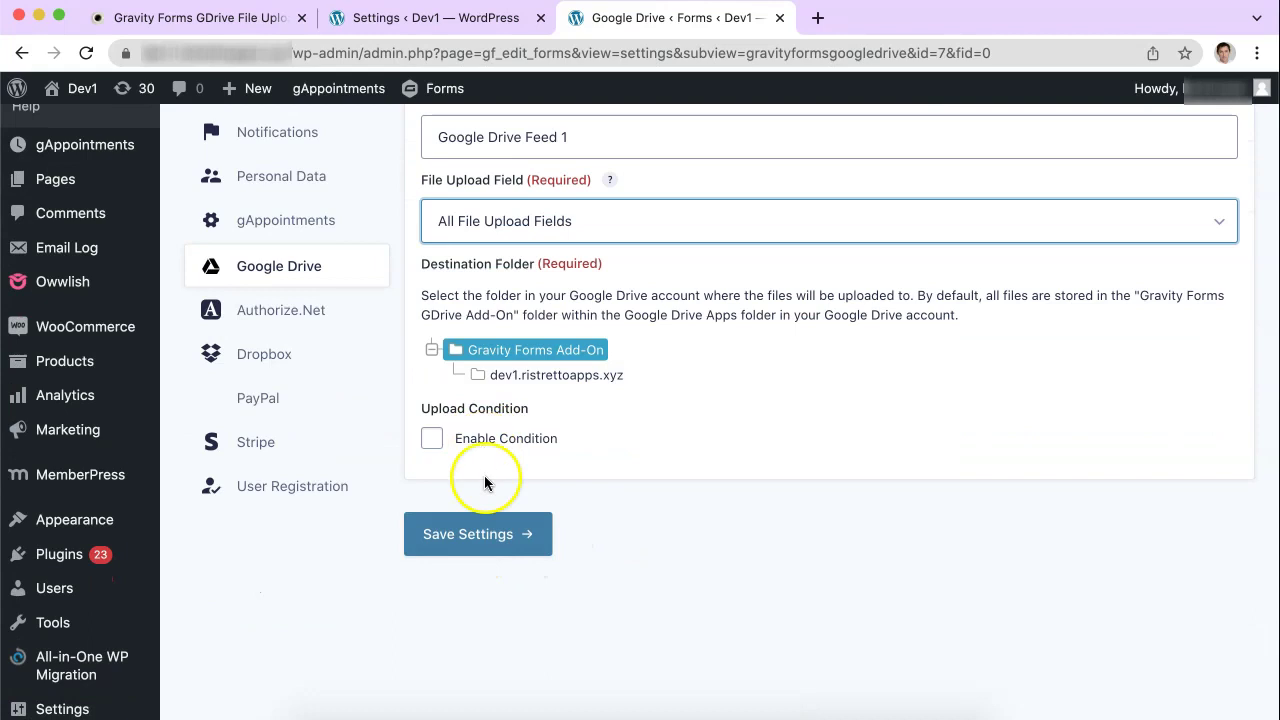
click(479, 533)
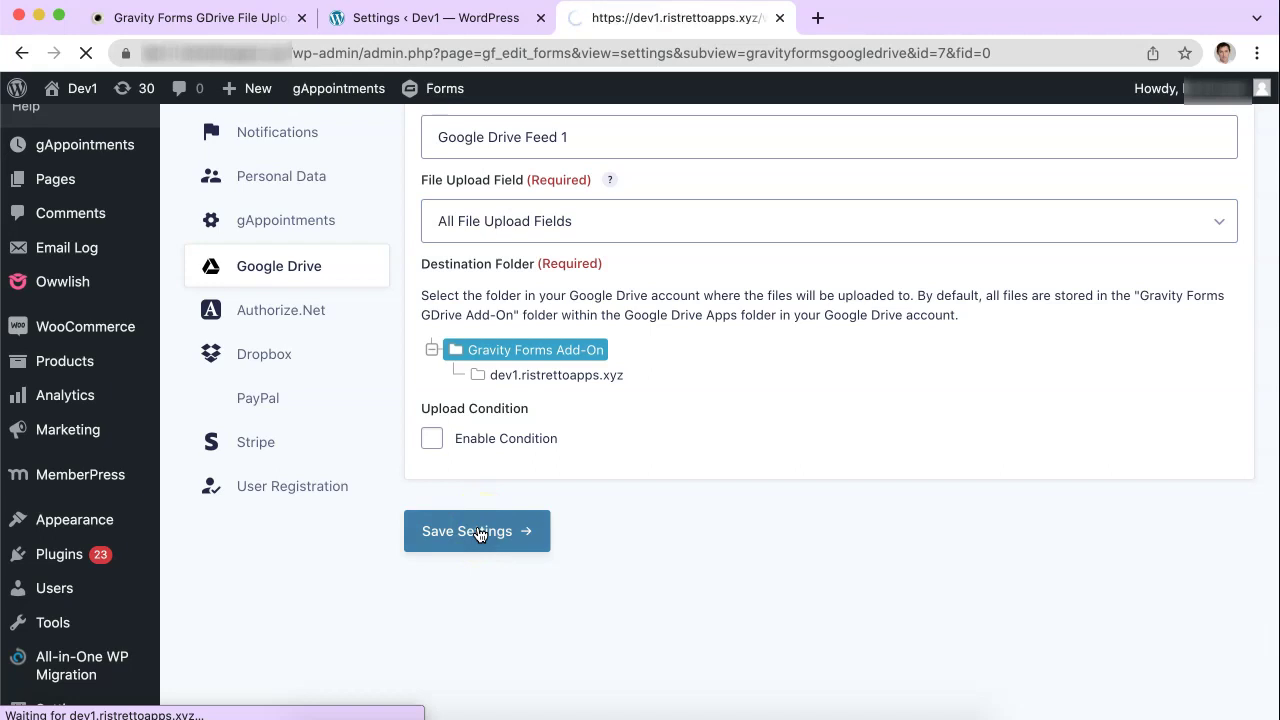
scroll(871, 366, down, 5)
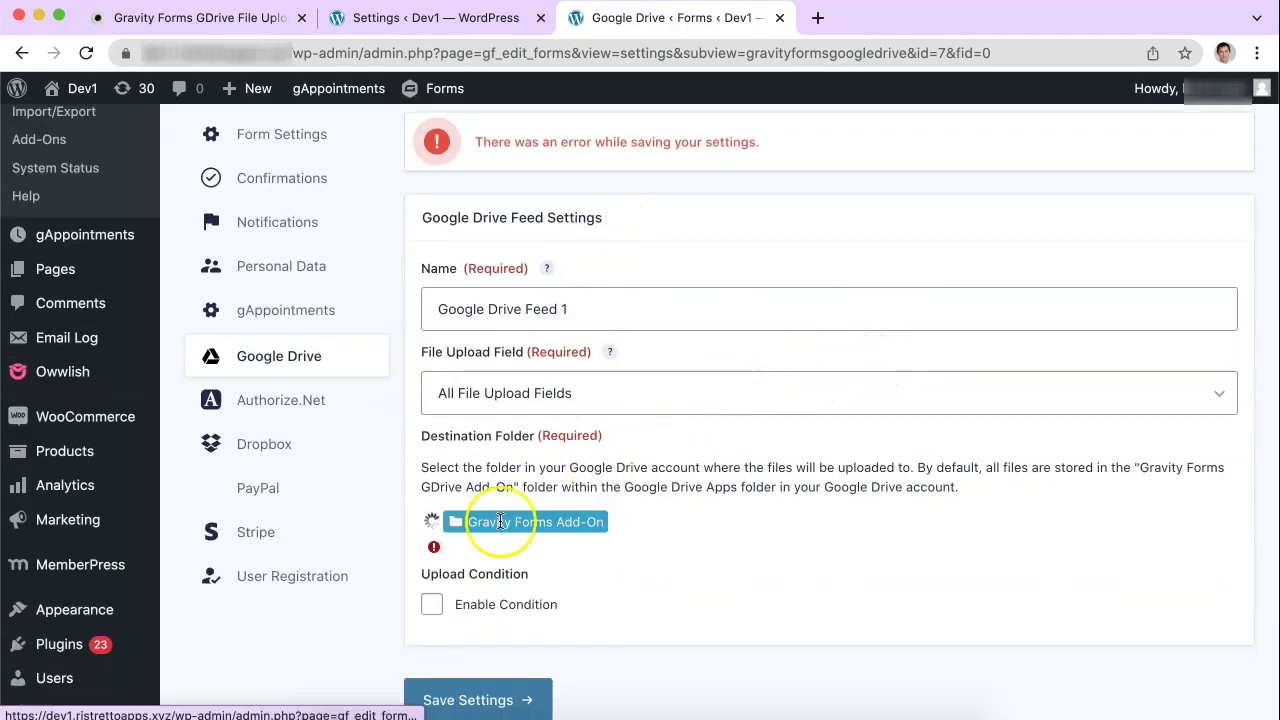
click(503, 548)
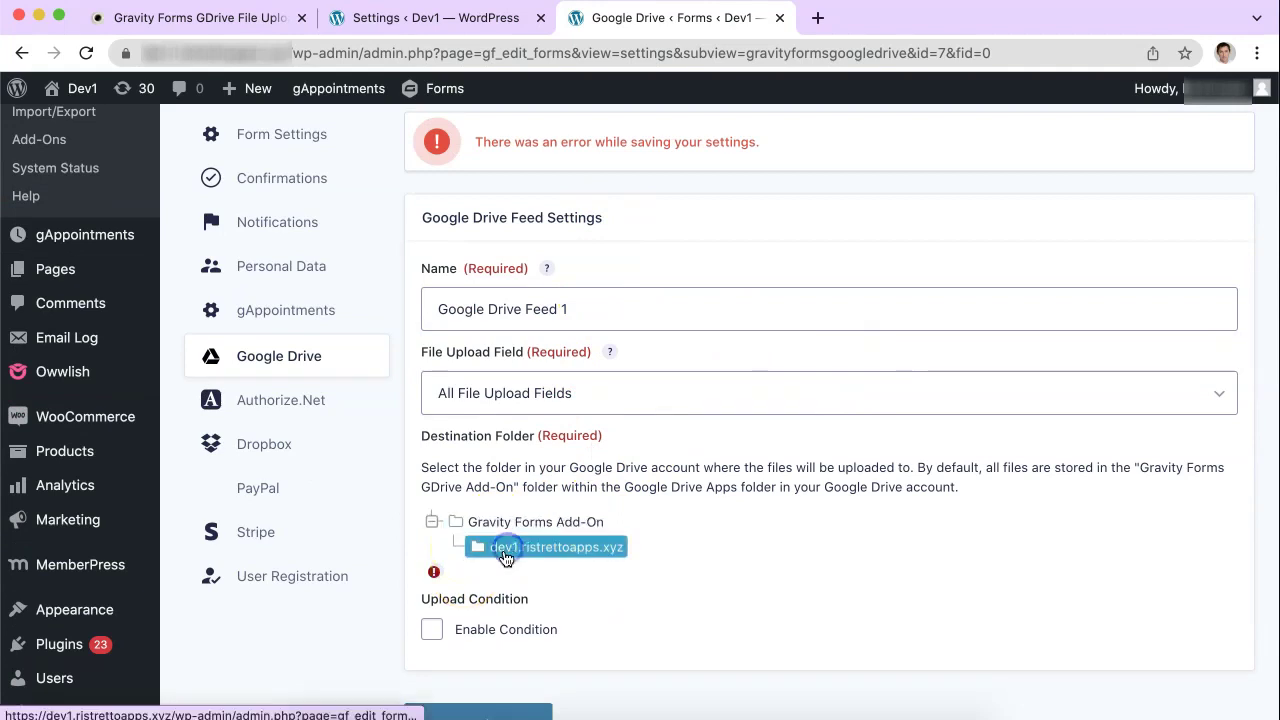
scroll(481, 676, down, 1)
click(481, 676)
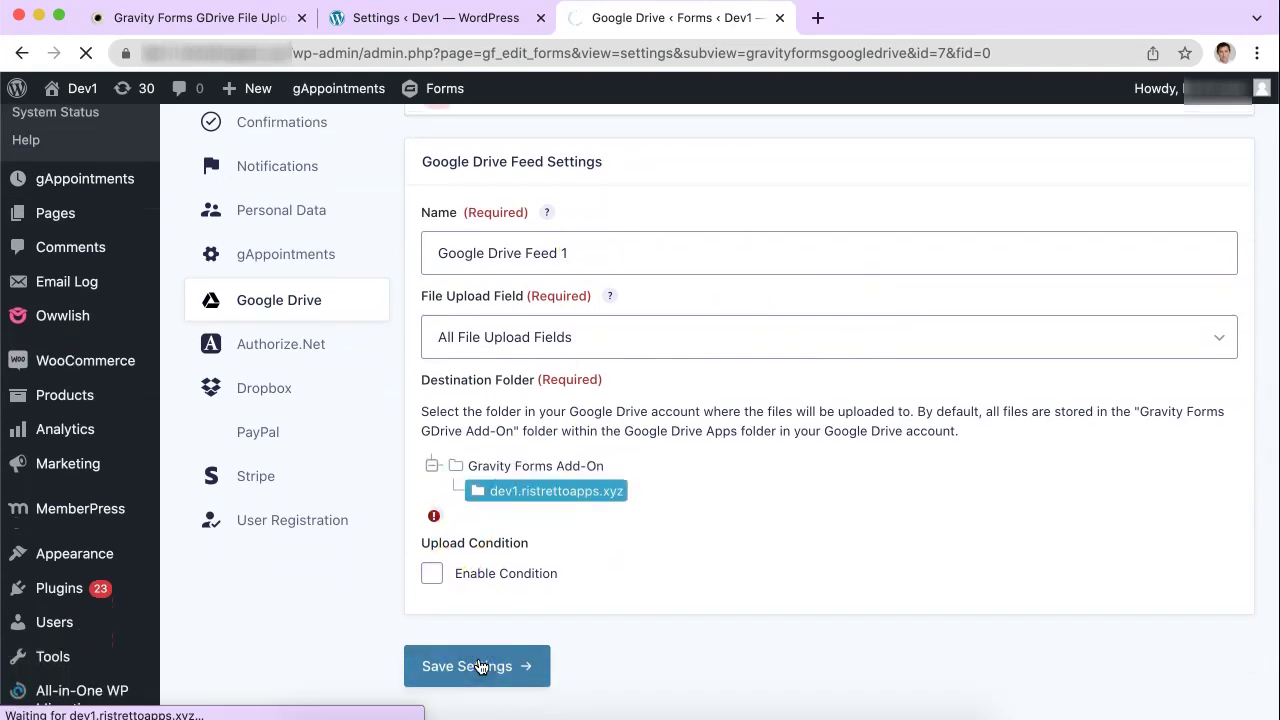
scroll(634, 449, up, 4)
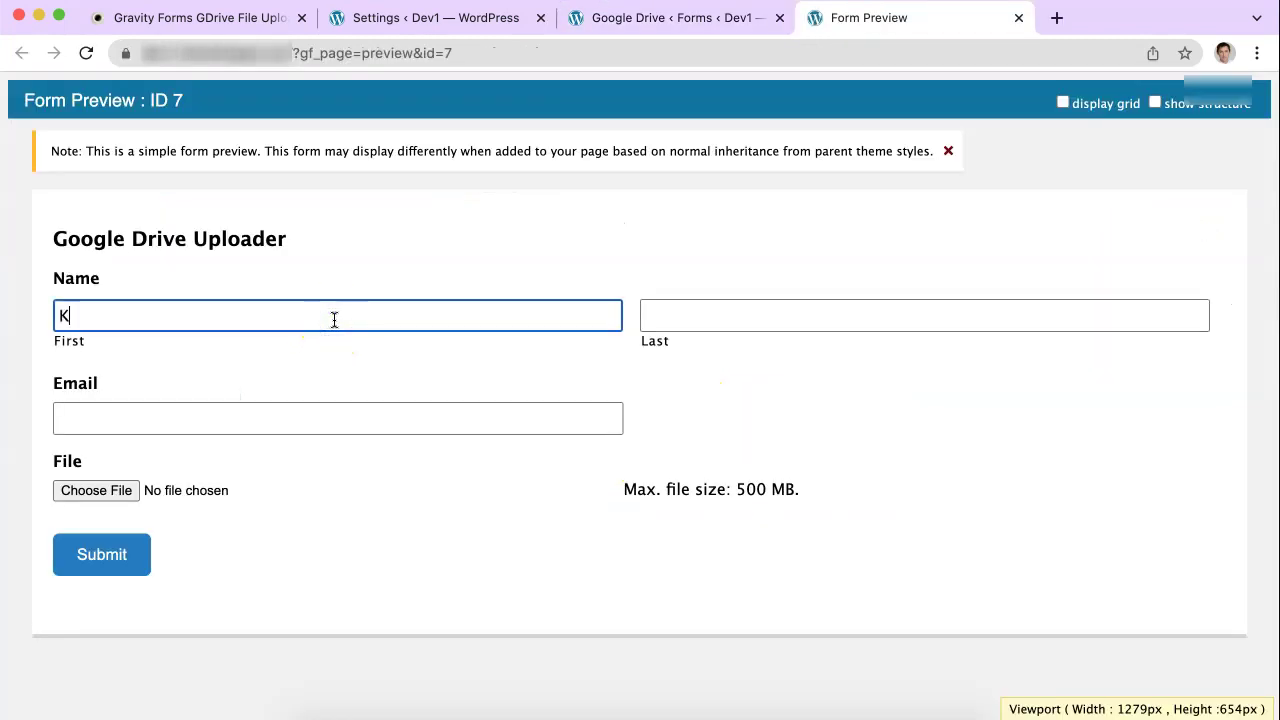
Step: Fill in a test name and e-mail, attach pexels-kristina-paukshtite-3444345.jpg from Desktop, and submit
key(Tab)
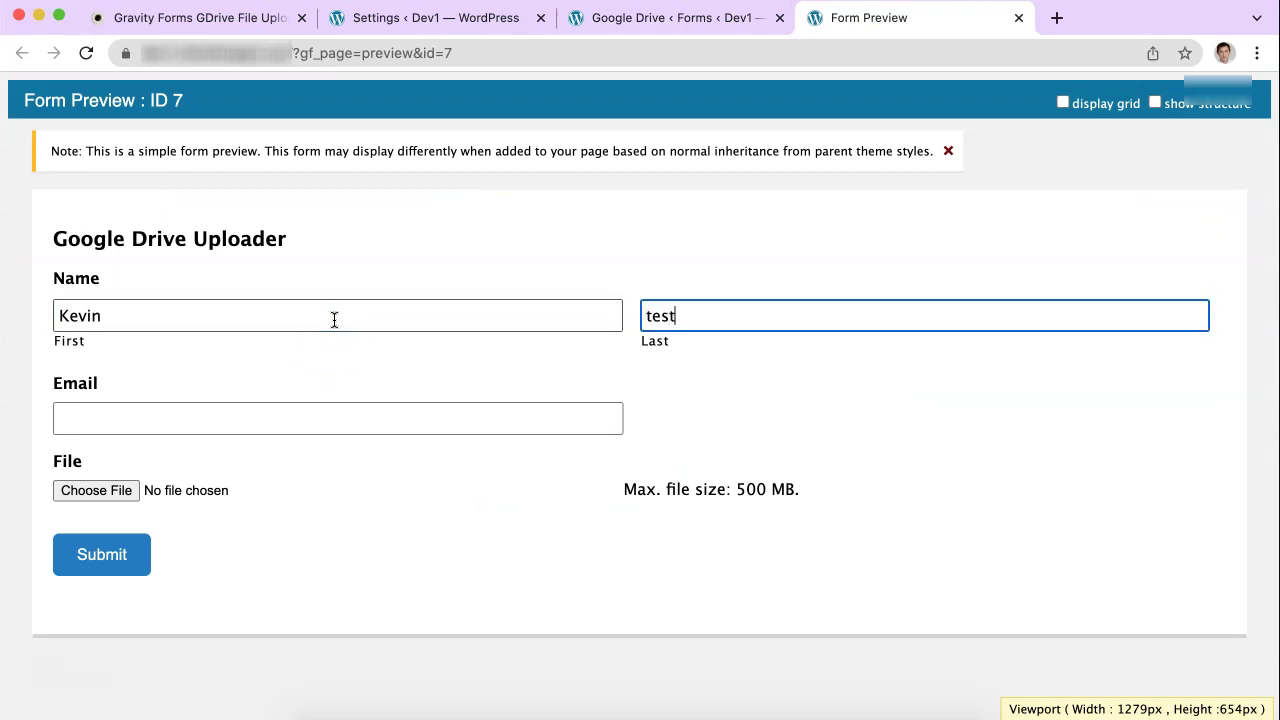
key(Tab)
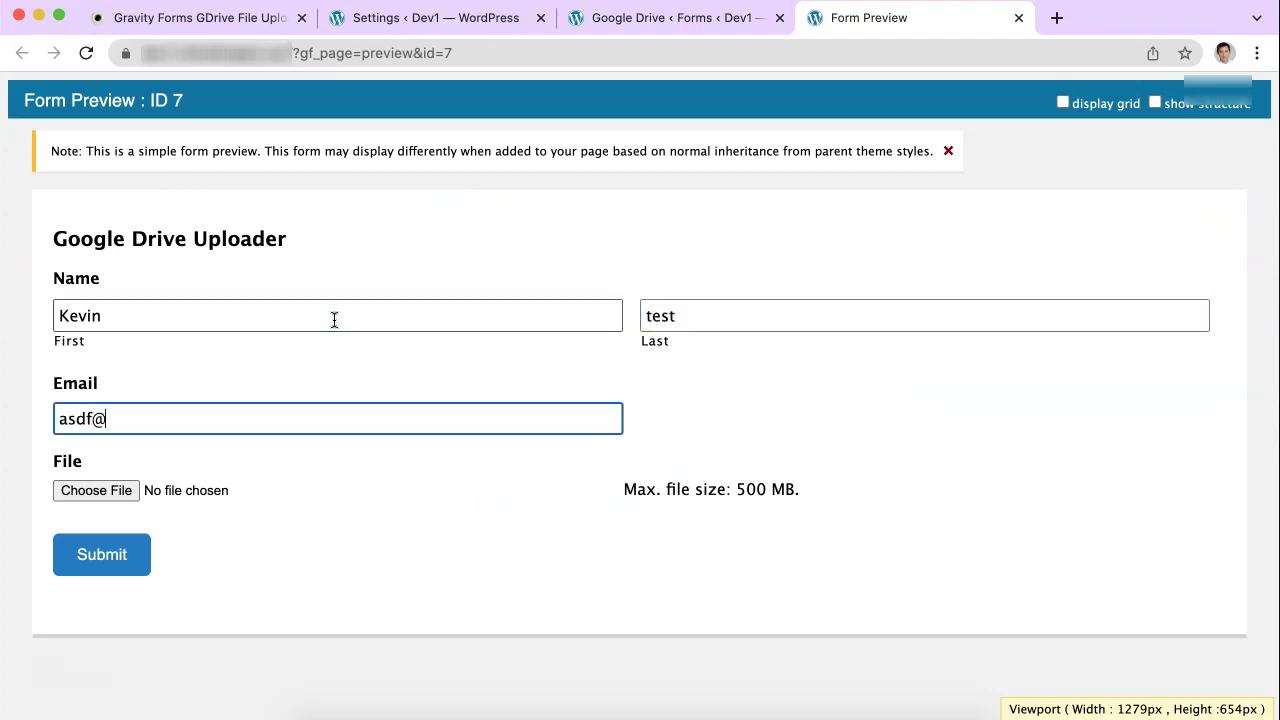
key(Tab)
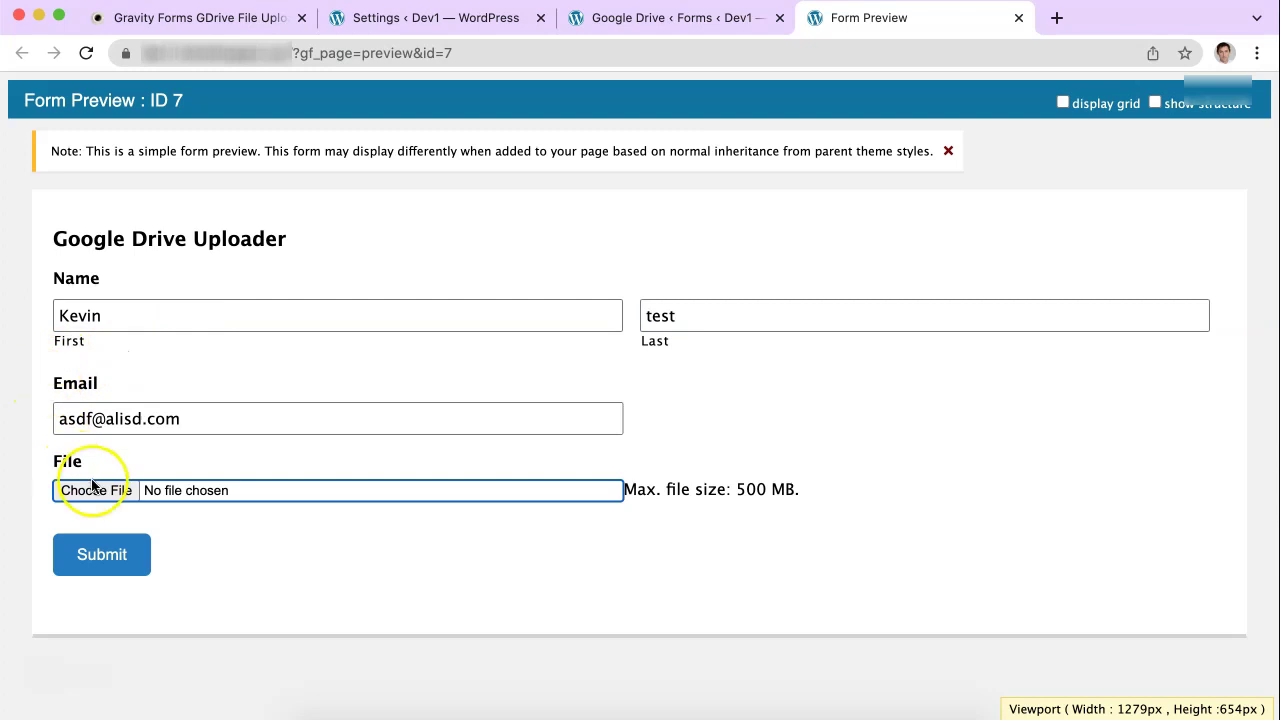
click(92, 488)
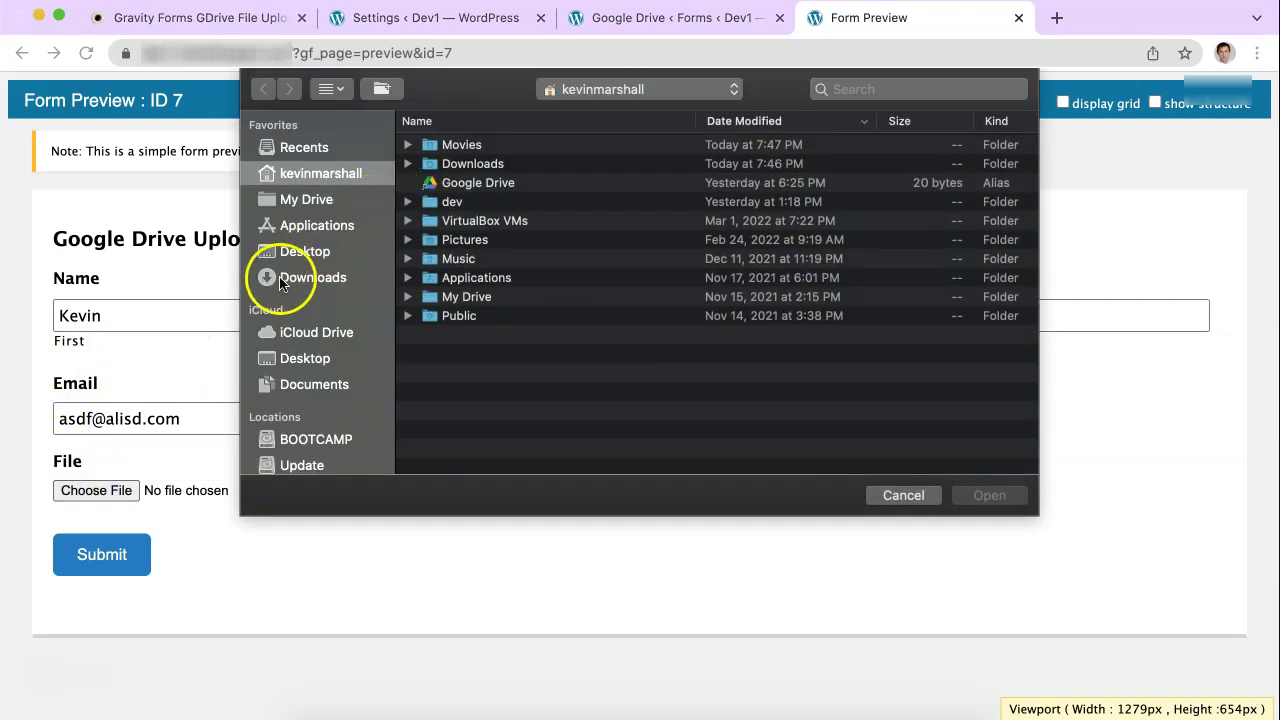
click(290, 251)
double_click(460, 146)
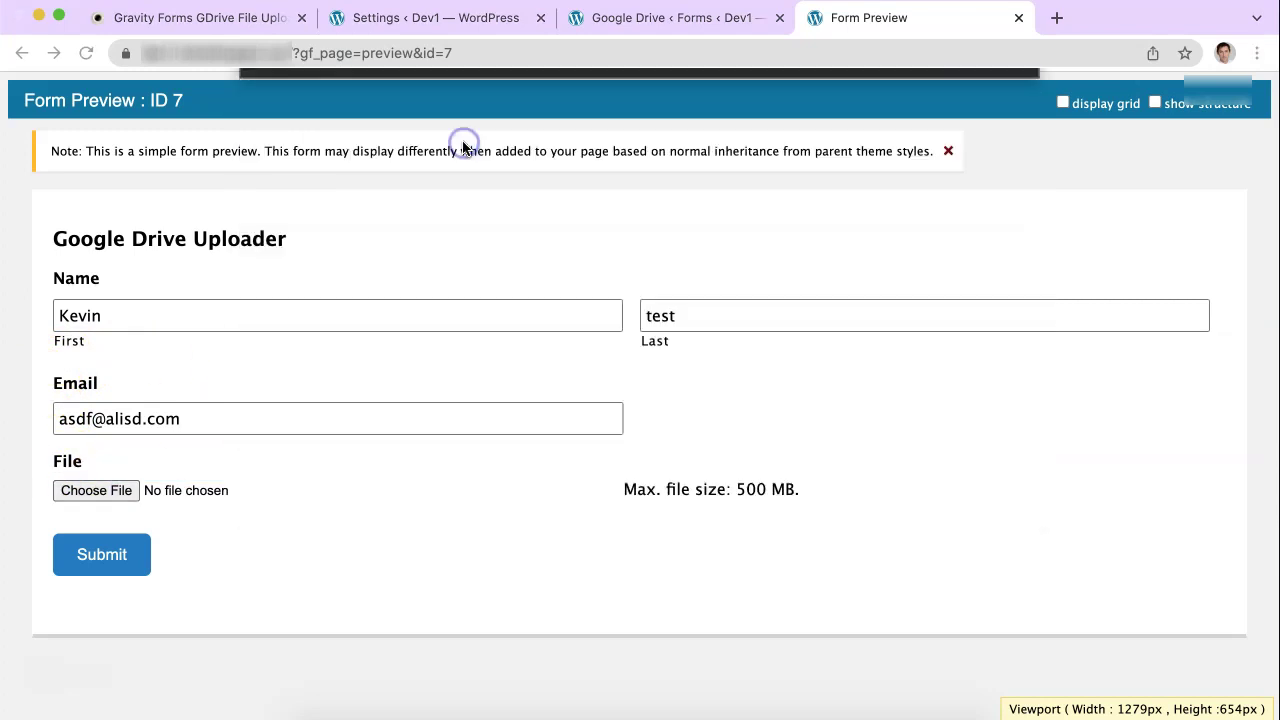
click(98, 562)
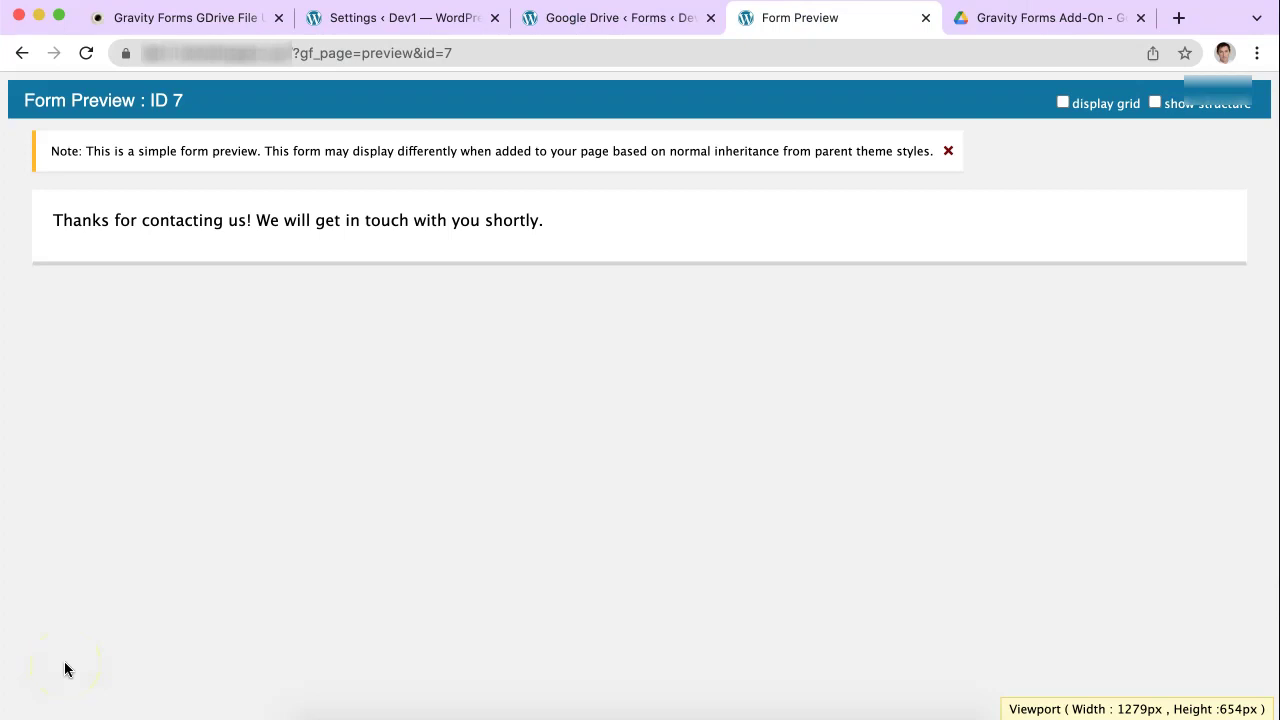
Step: Preview the uploaded pexels-kristina-paukshtite-3444345.jpg (243 KB) inside the dev1.ristrettoapps.xyz Drive folder
click(1000, 20)
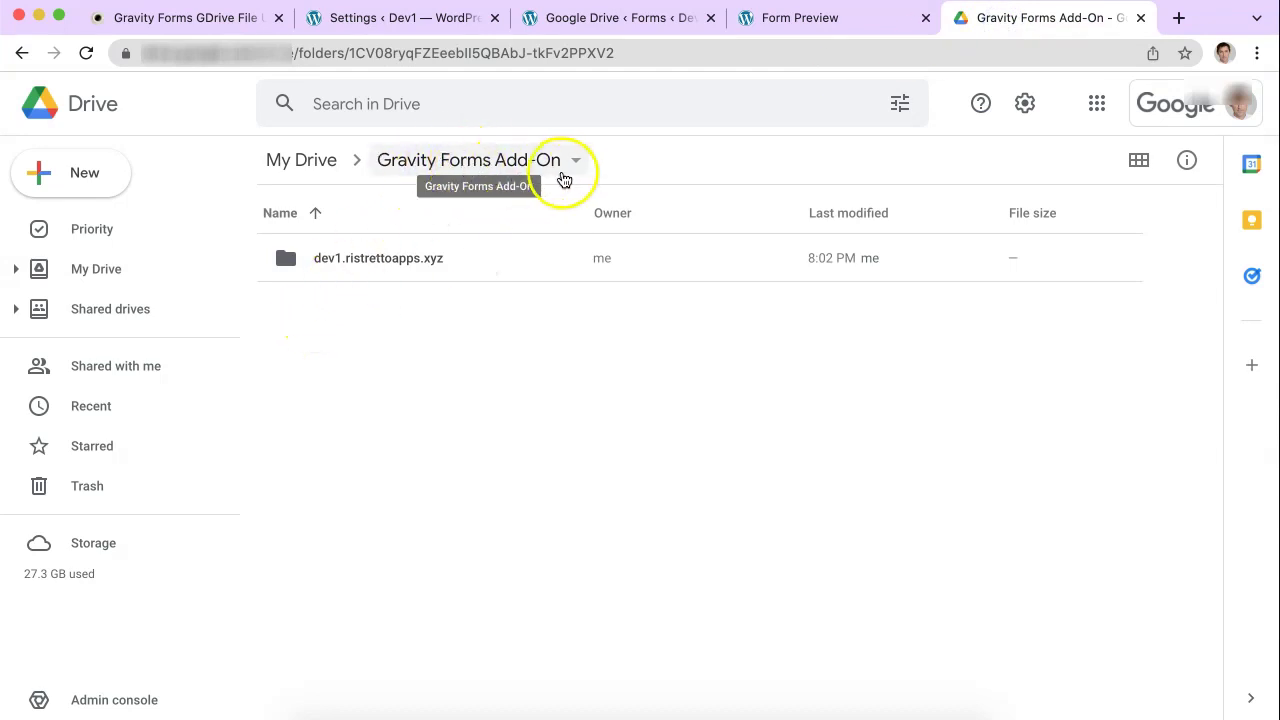
double_click(393, 258)
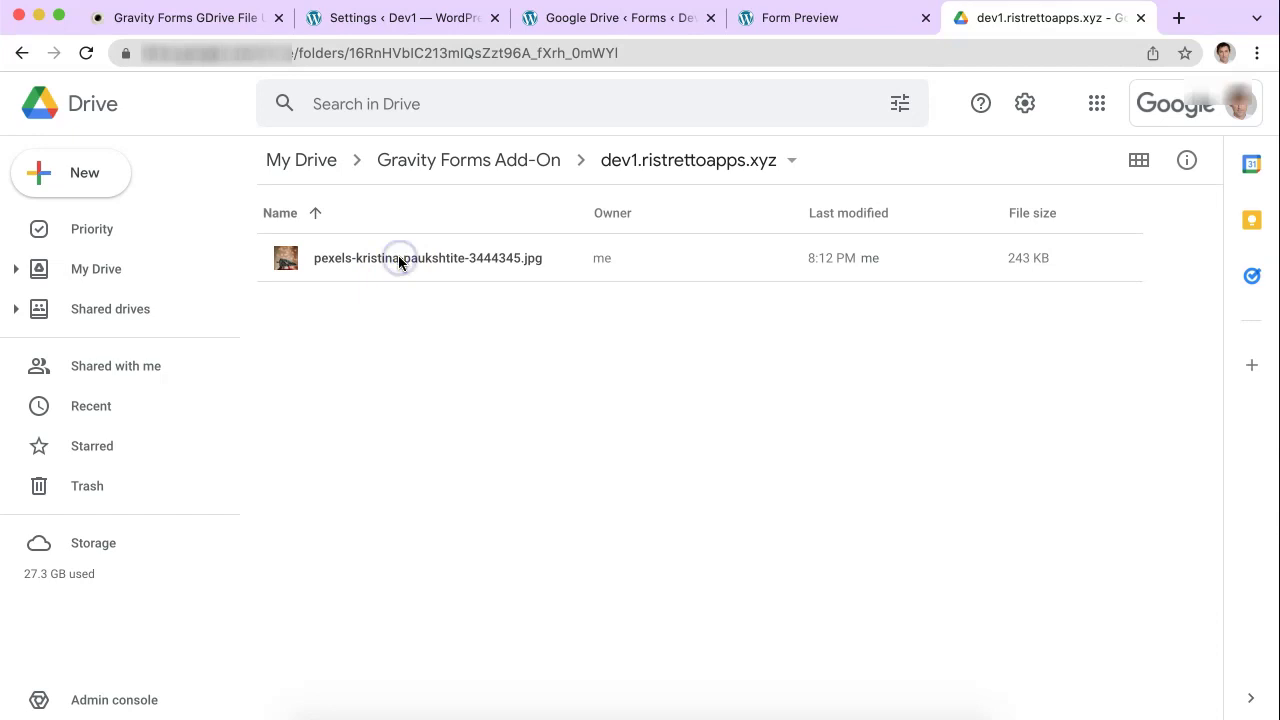
double_click(398, 258)
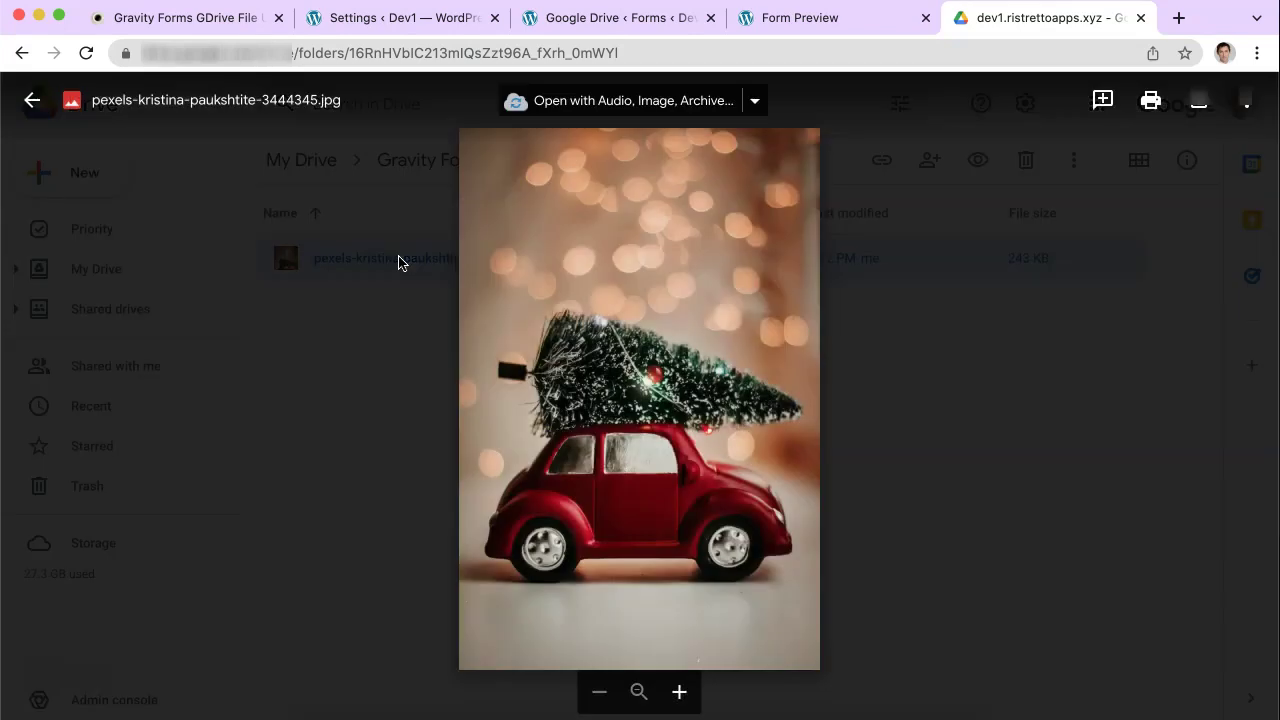